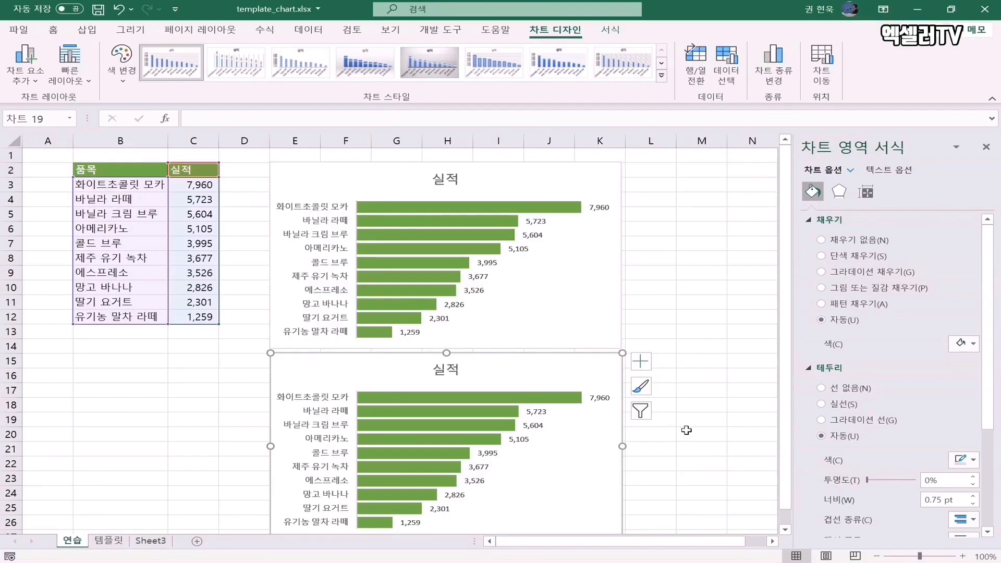
scroll(686, 432, down, 1)
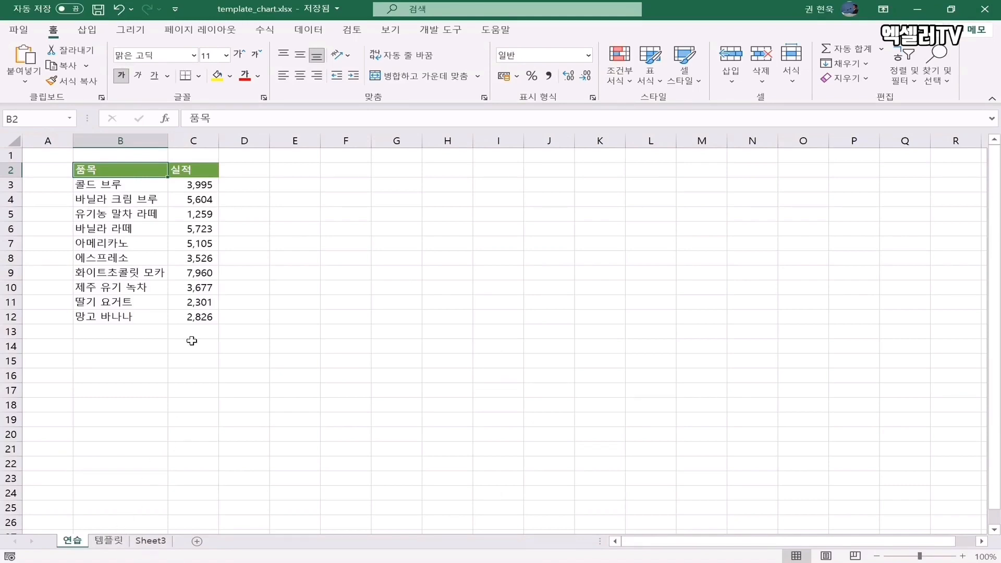
- Insert the recommended clustered column chart (묶은 세로 막대형) from the 품목 and 실적 table
click(177, 202)
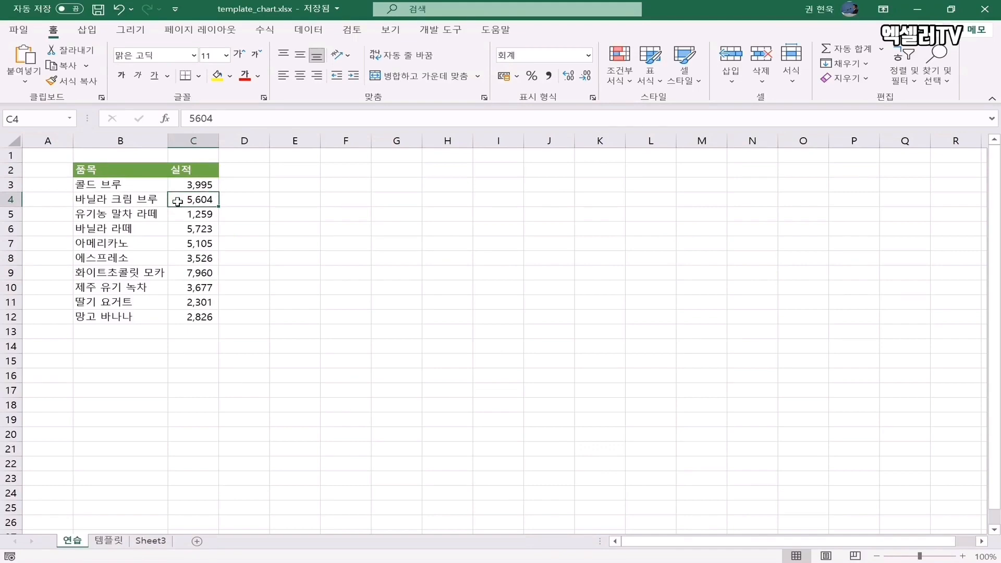
click(87, 30)
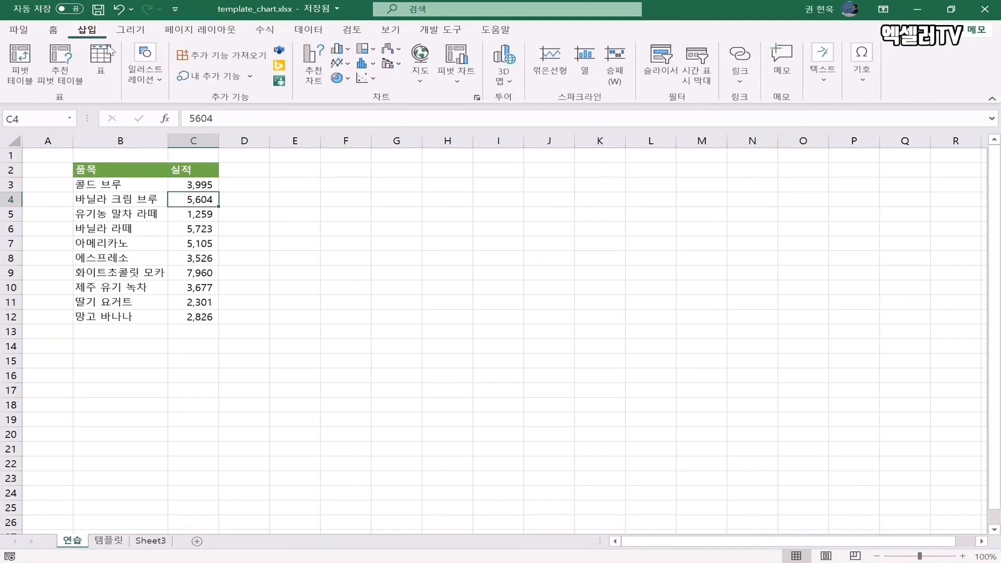
click(314, 60)
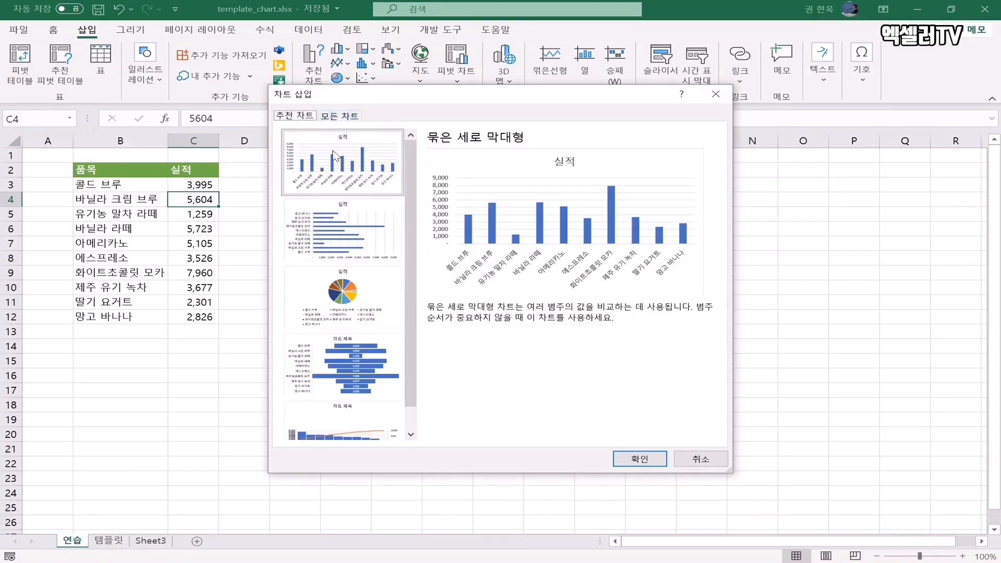
click(658, 461)
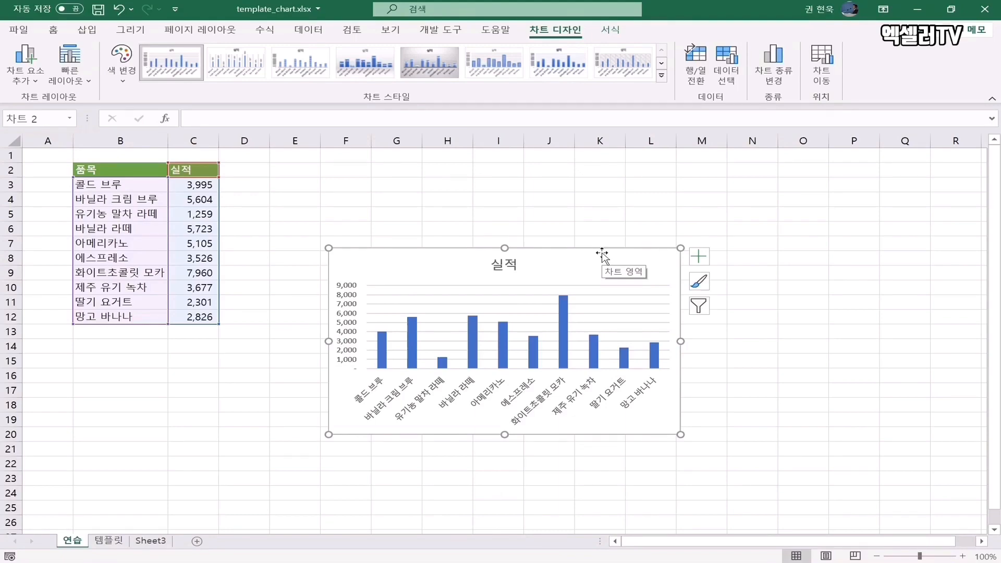
- Place the column chart beside the table, starting at column E, and duplicate it directly below the original
key(Escape)
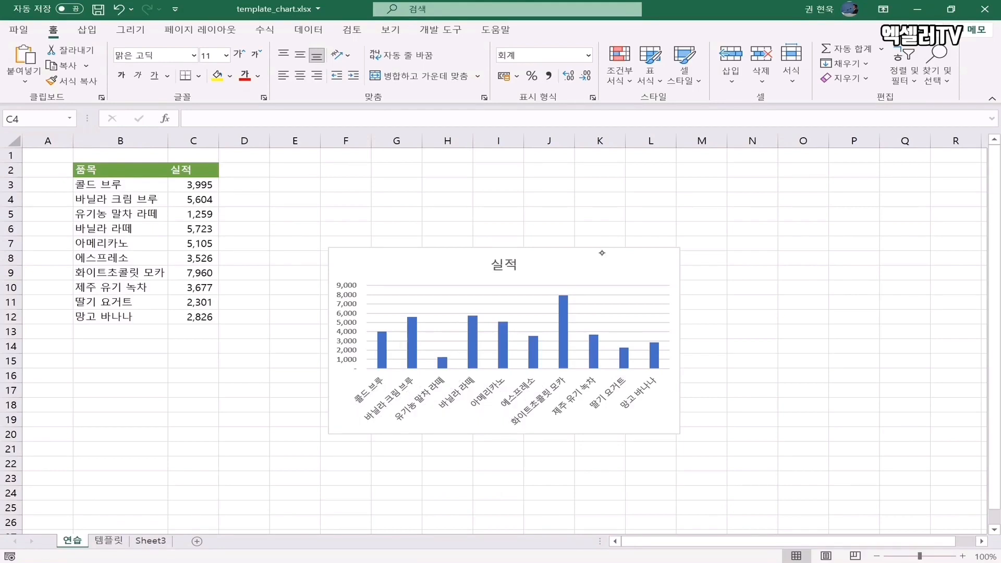
click(631, 255)
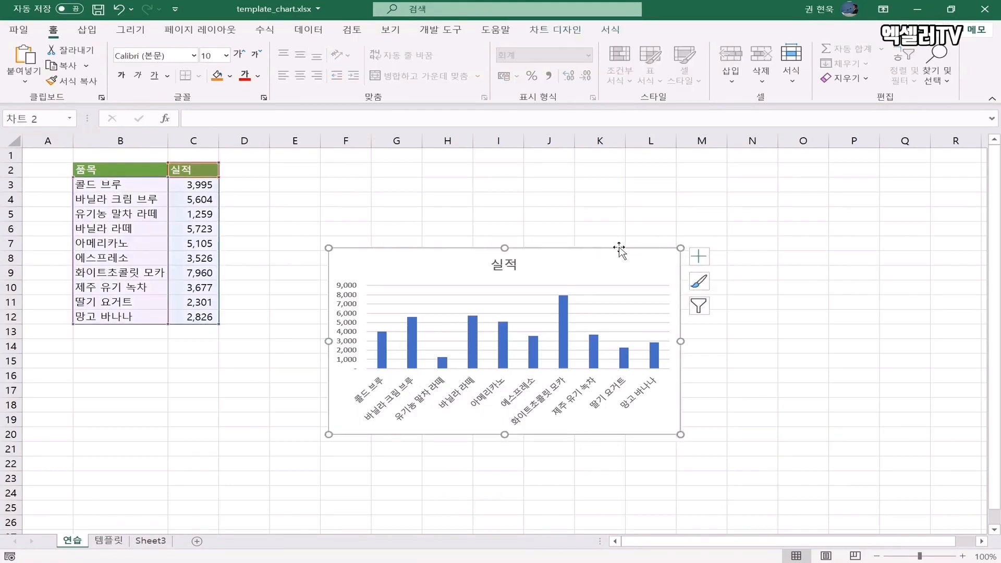
drag(615, 248, 567, 360)
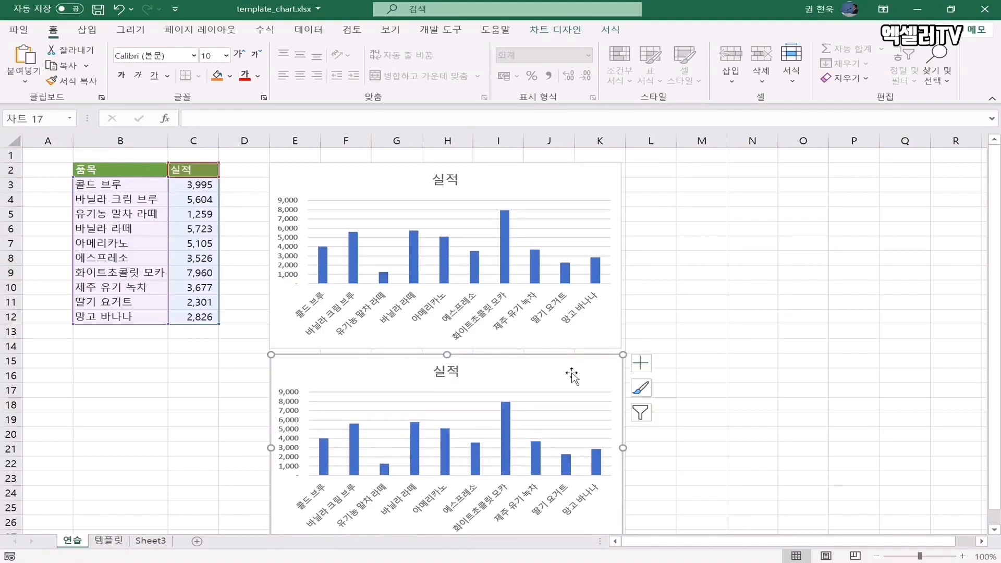
- Change the lower chart's type to the saved chart template 가로 막대형 차트
right_click(491, 368)
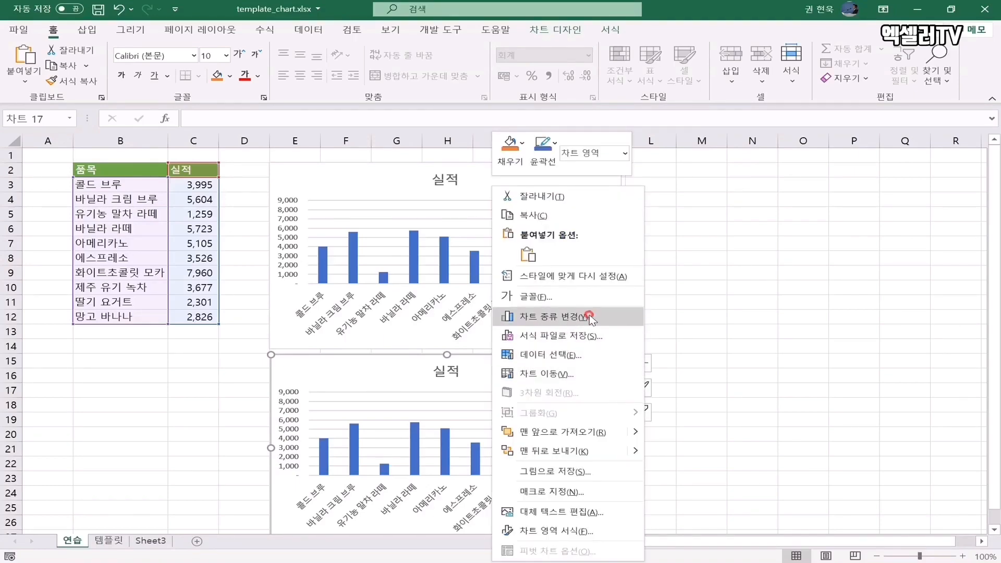
click(592, 317)
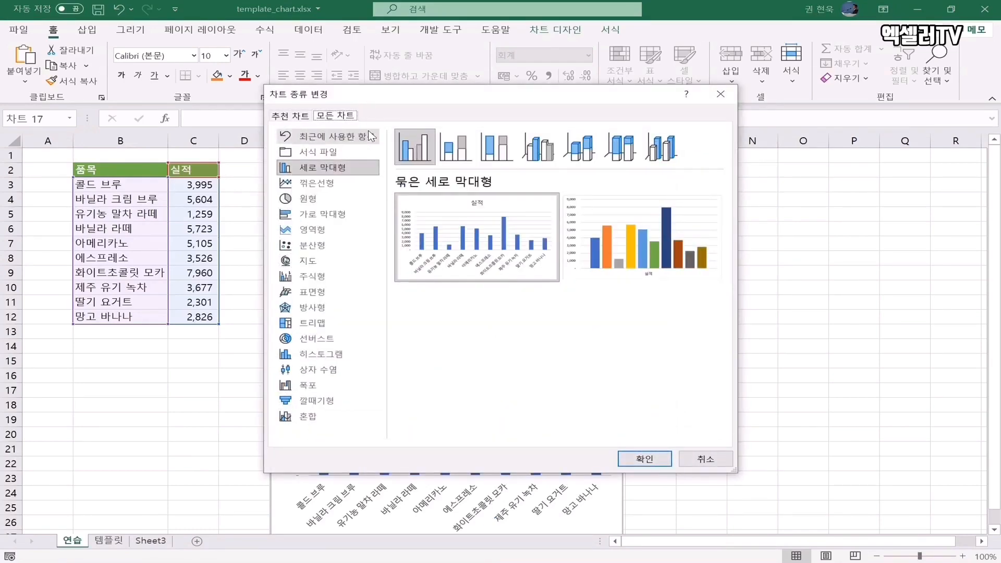
click(329, 156)
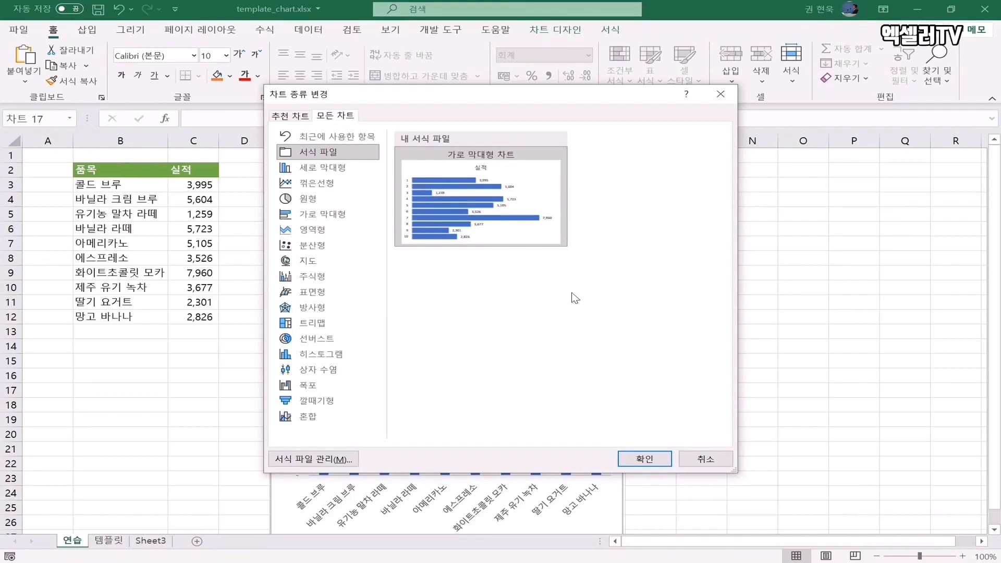
mouse_move(472, 200)
click(645, 459)
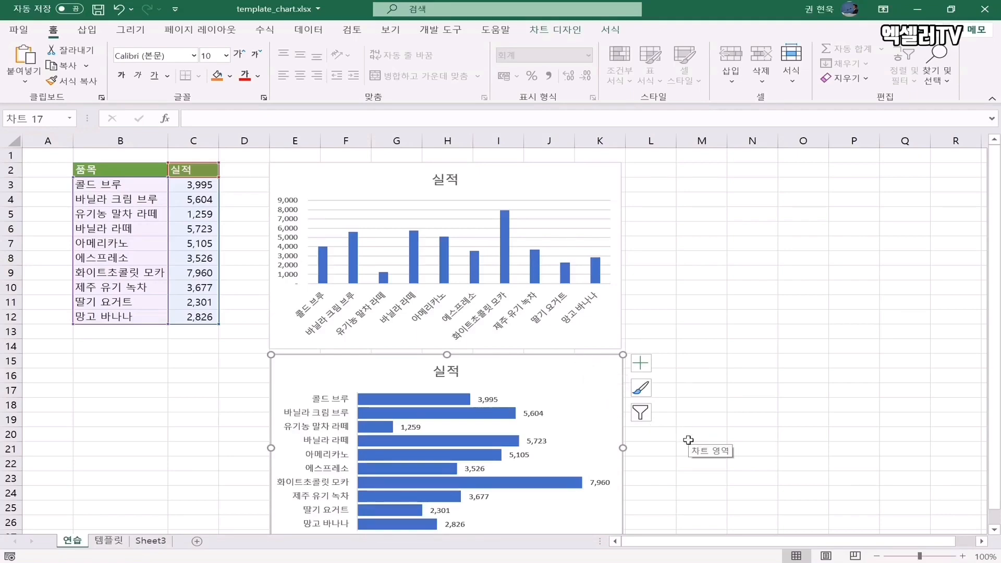
scroll(689, 441, down, 1)
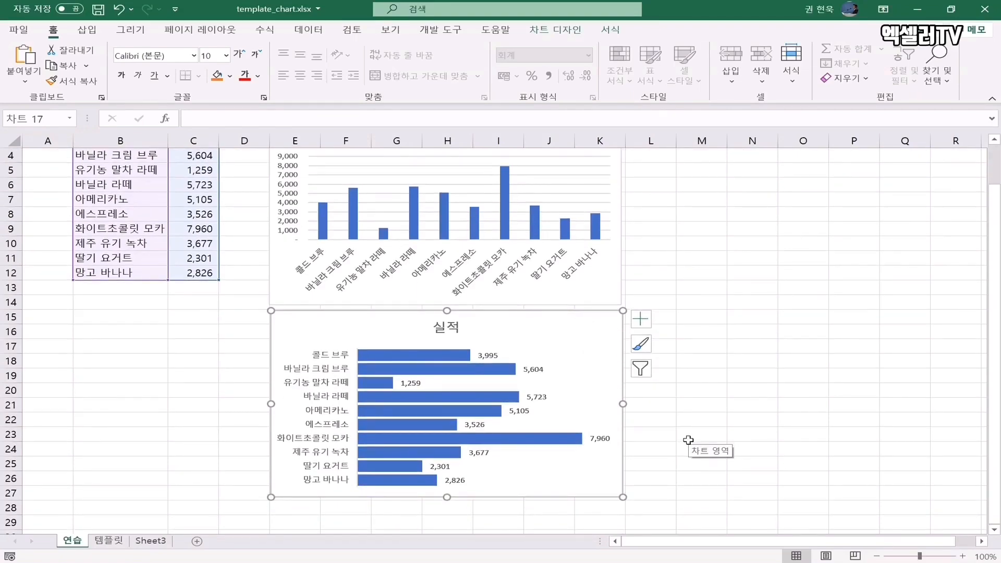
scroll(689, 441, up, 1)
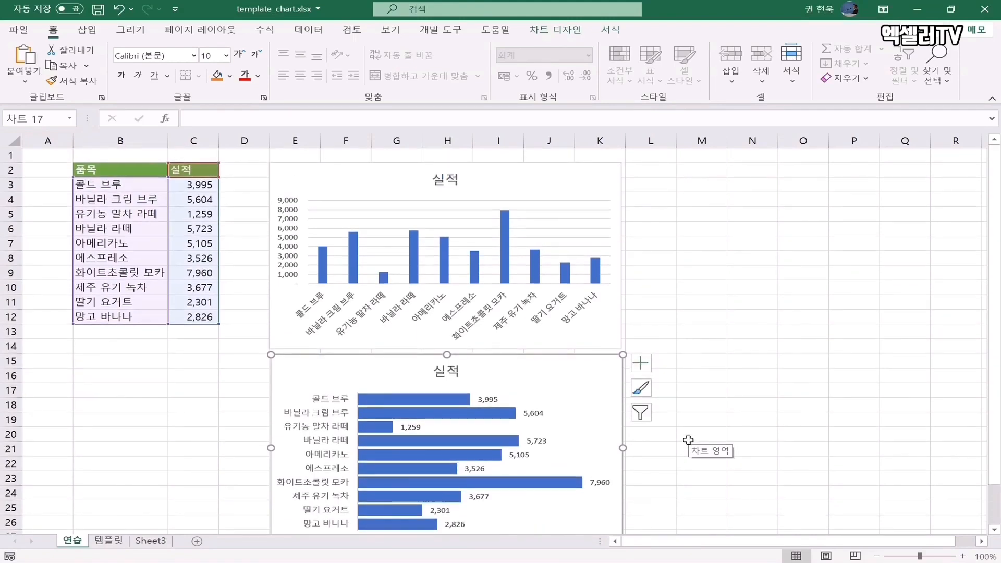
- Sort the table by the 실적 column in descending order and check both charts
click(201, 196)
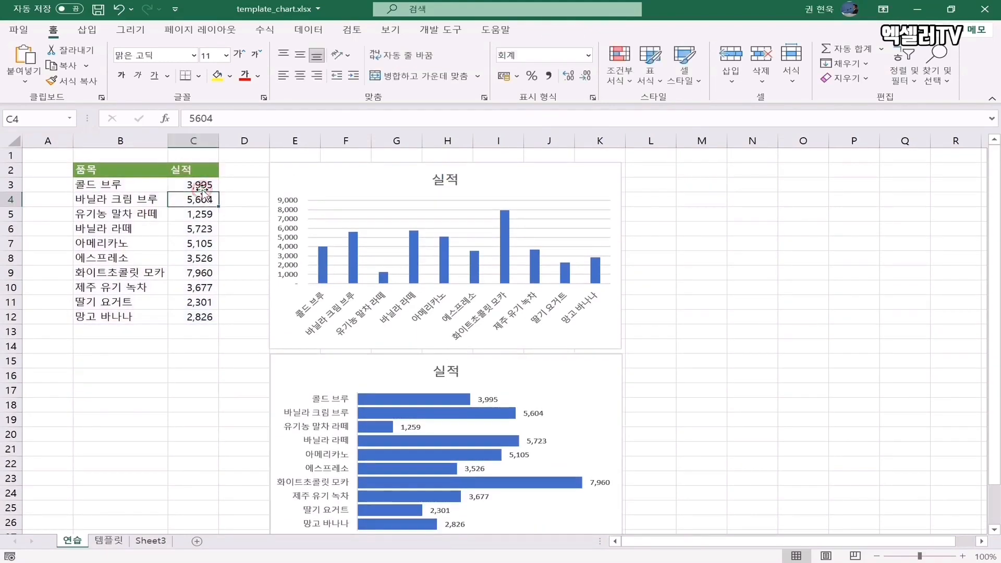
click(907, 77)
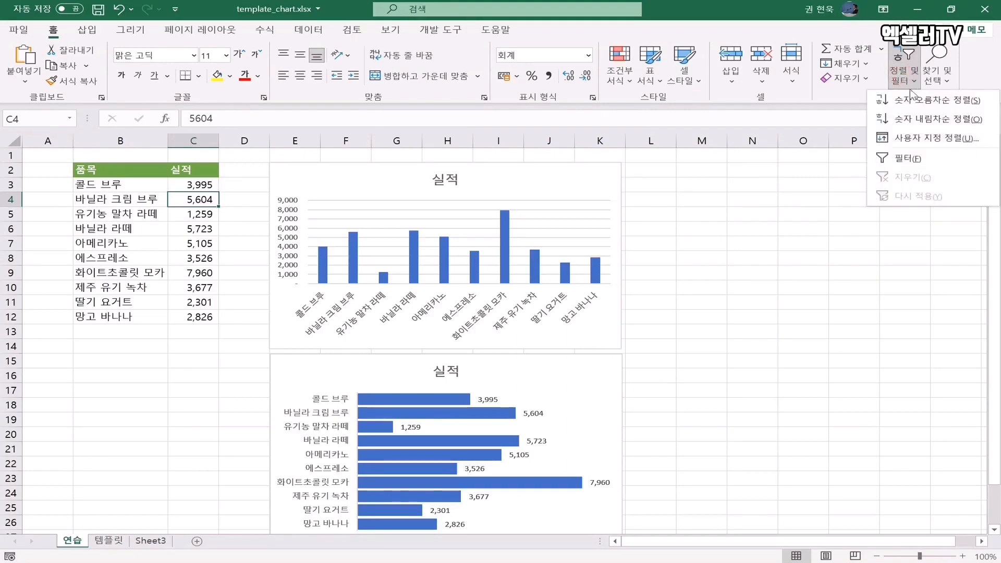
click(917, 118)
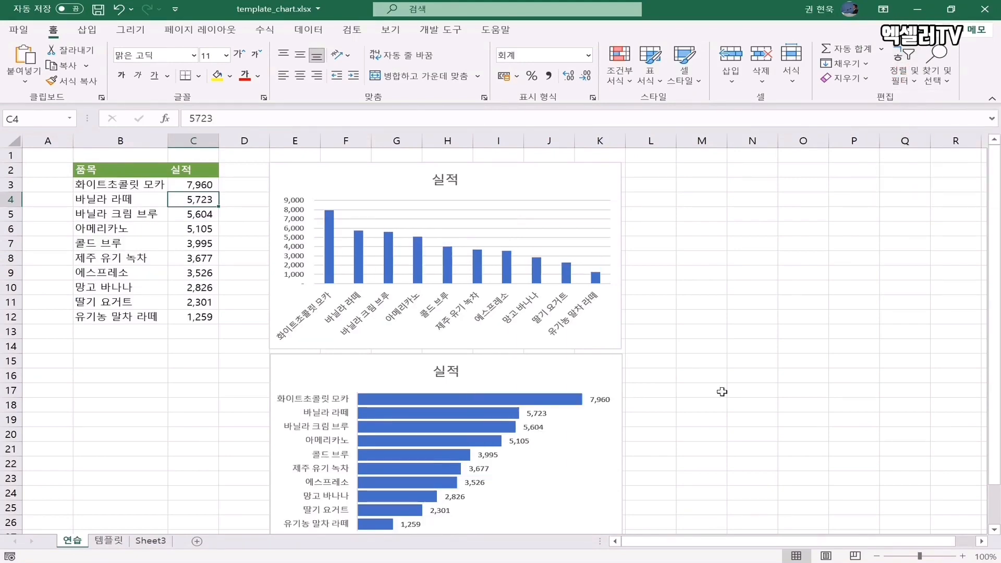
scroll(722, 392, down, 1)
scroll(722, 392, up, 1)
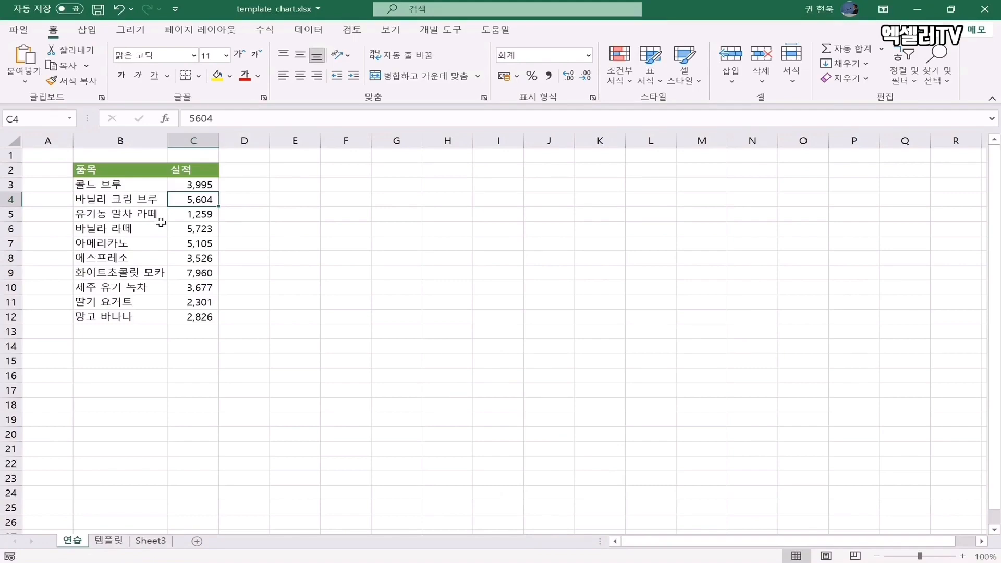
- Insert the recommended clustered bar chart (묶은 가로 막대형) from the table and place it beside the data, starting at cell E2
click(81, 29)
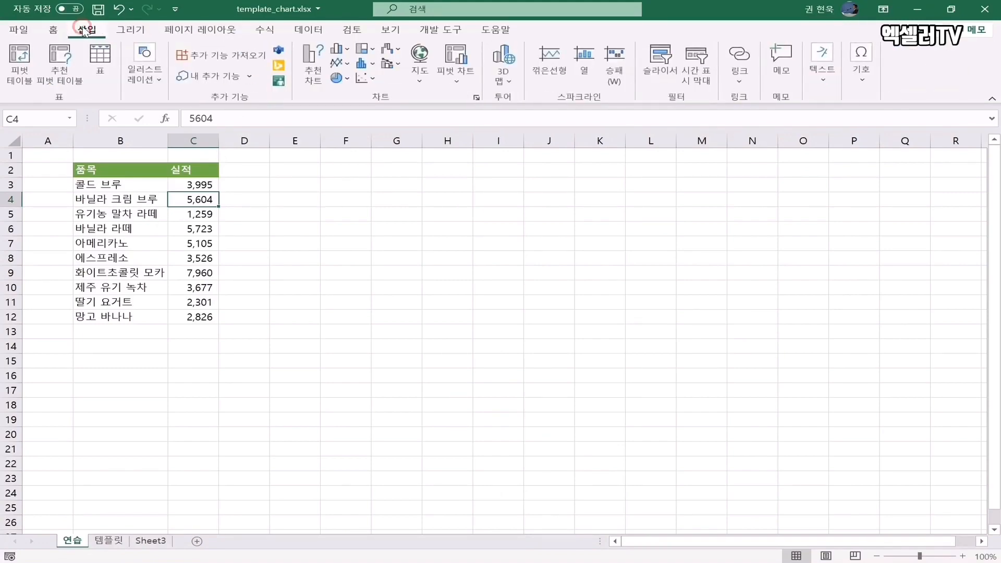
click(320, 60)
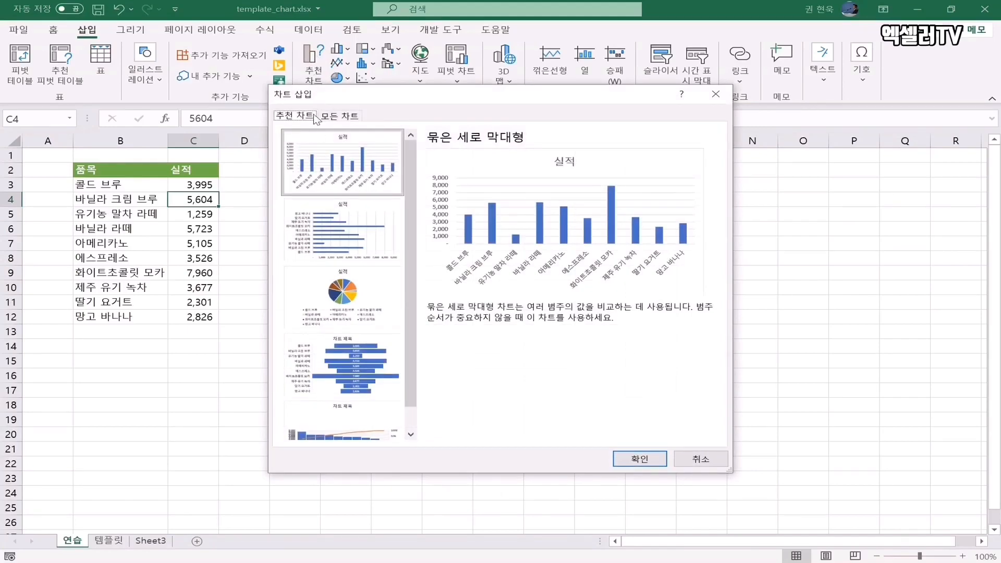
click(331, 236)
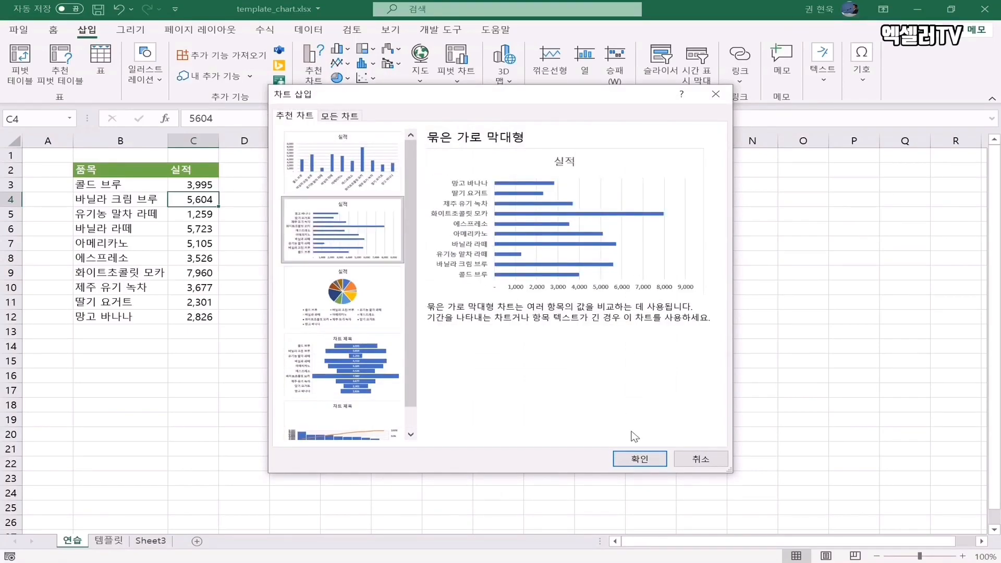
click(640, 459)
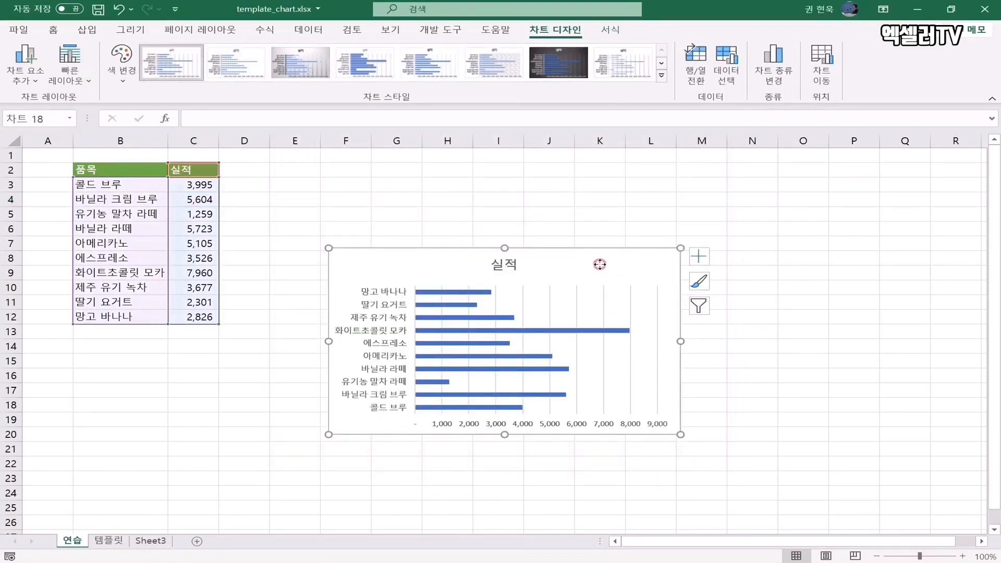
drag(597, 261, 542, 179)
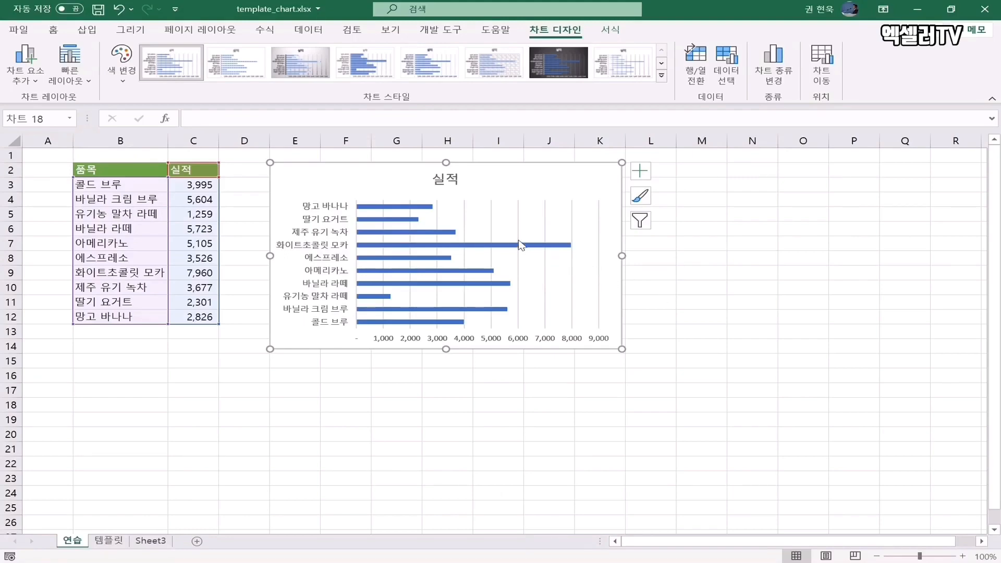
- Delete the major gridlines and the horizontal value axis from the bar chart
click(491, 215)
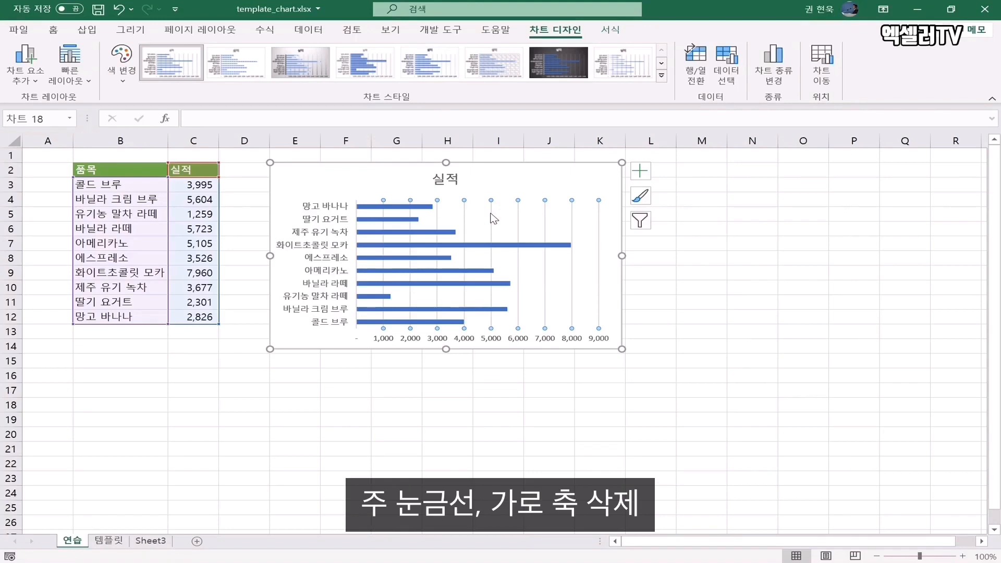
key(Delete)
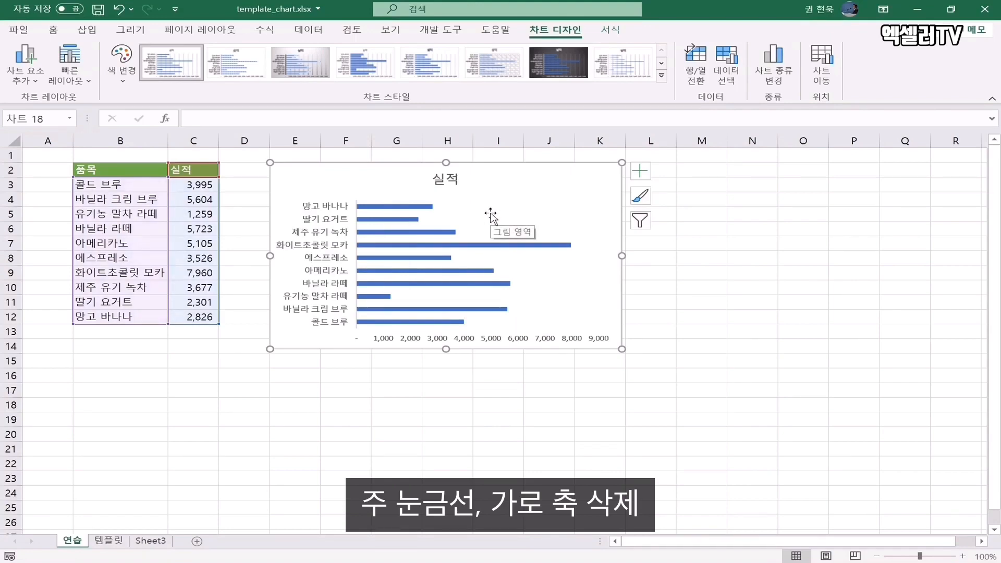
click(493, 339)
key(Delete)
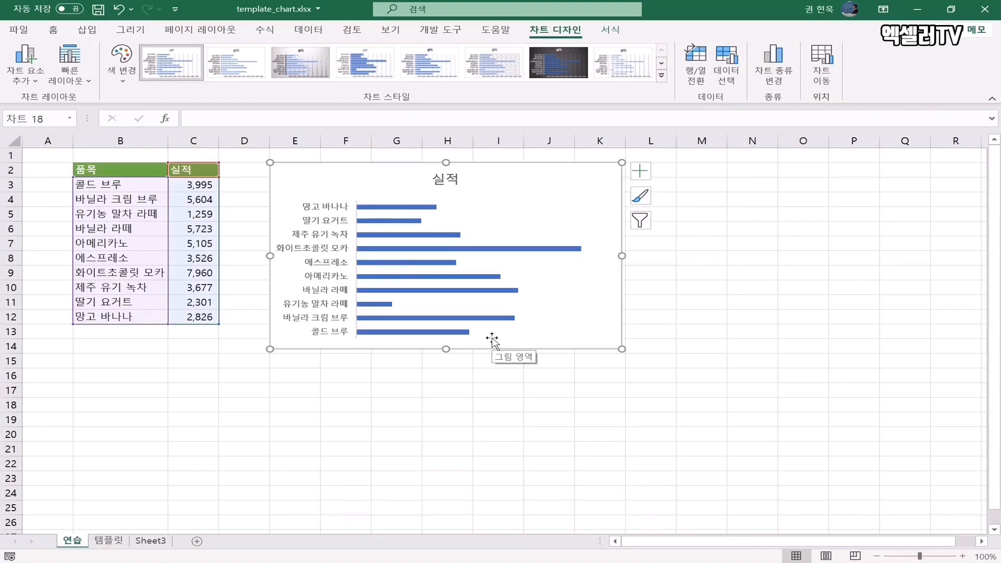
- Sort the table by the 실적 column from largest to smallest
click(193, 200)
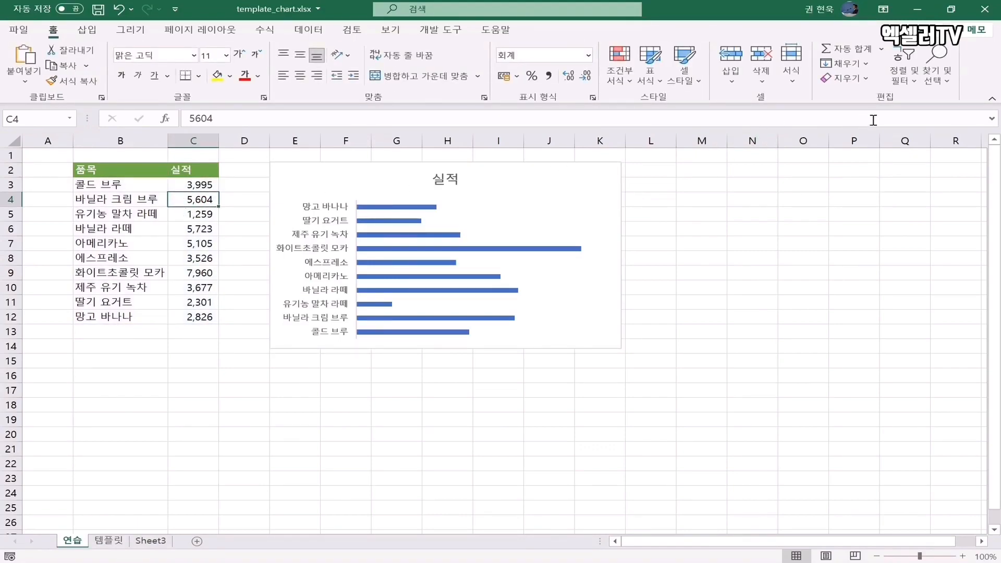
click(907, 79)
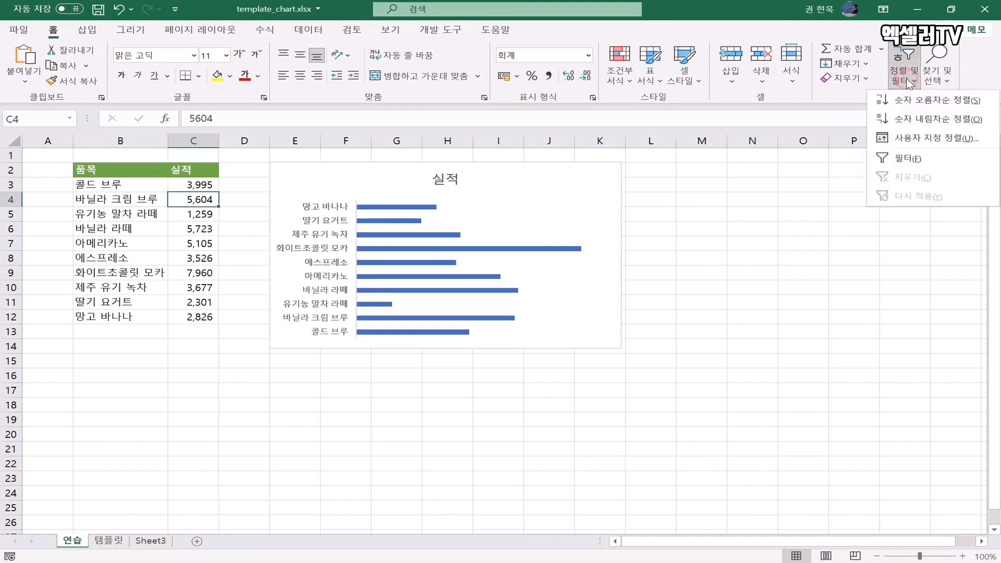
click(904, 125)
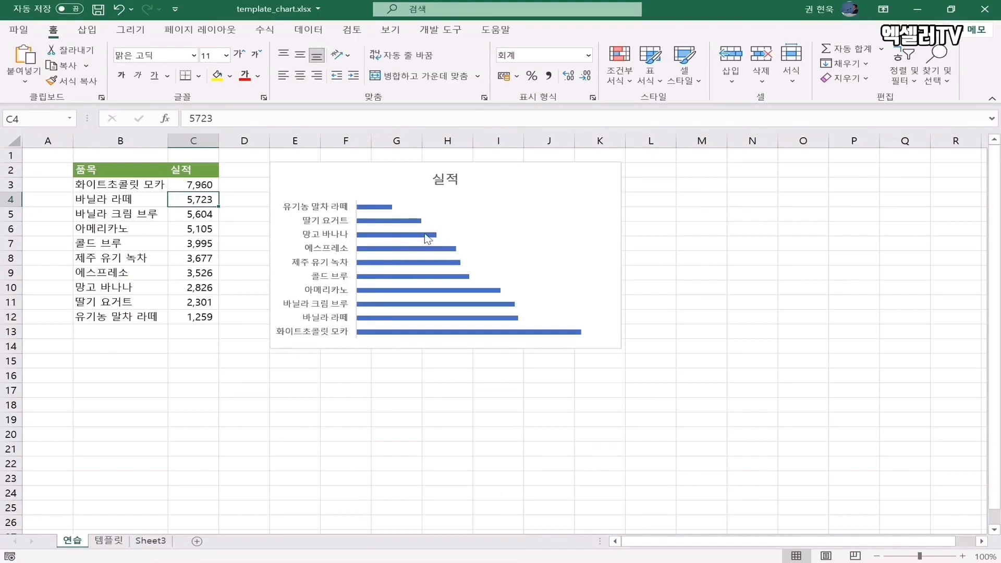
- Format the bar chart's vertical category axis to show its categories in reverse order (항목을 거꾸로)
right_click(312, 210)
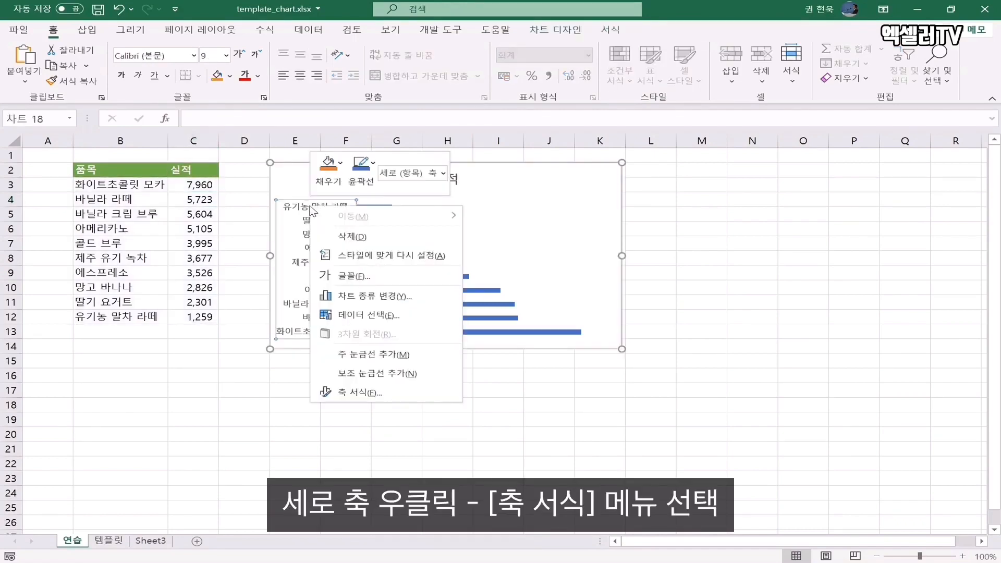
click(397, 394)
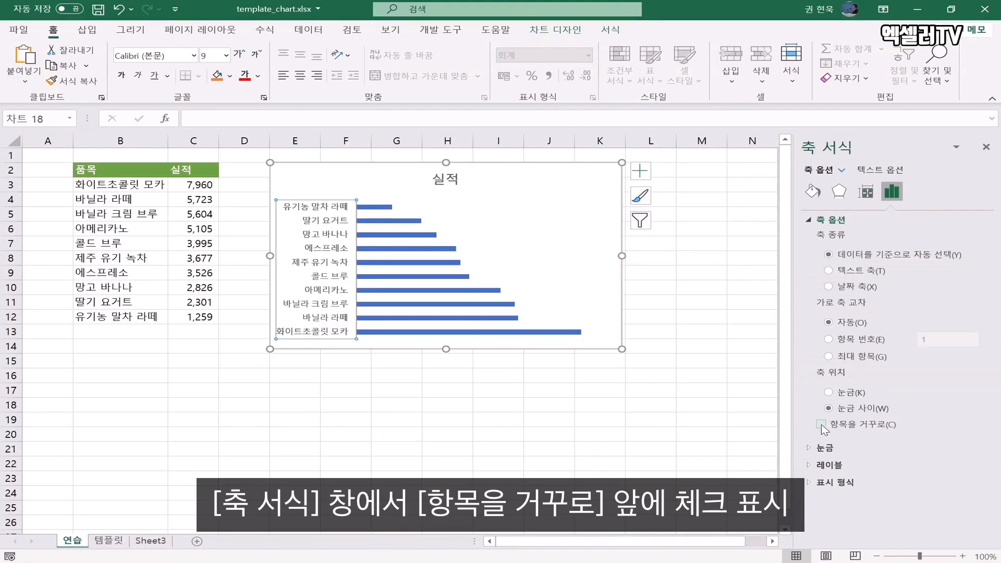
click(821, 425)
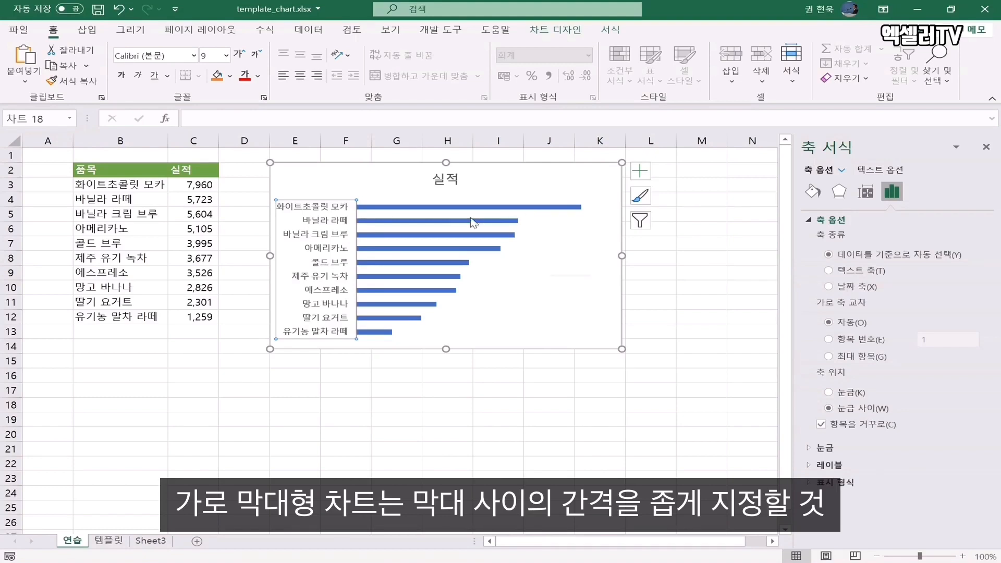
- Set the gap width (간격 너비) of the chart's bar series to 20% after trying 0%
right_click(517, 207)
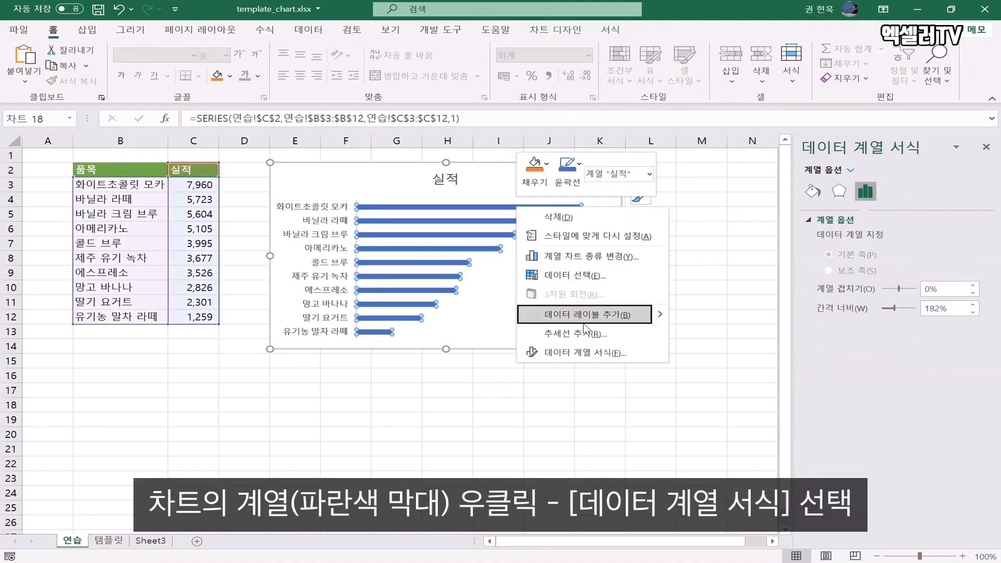
click(629, 356)
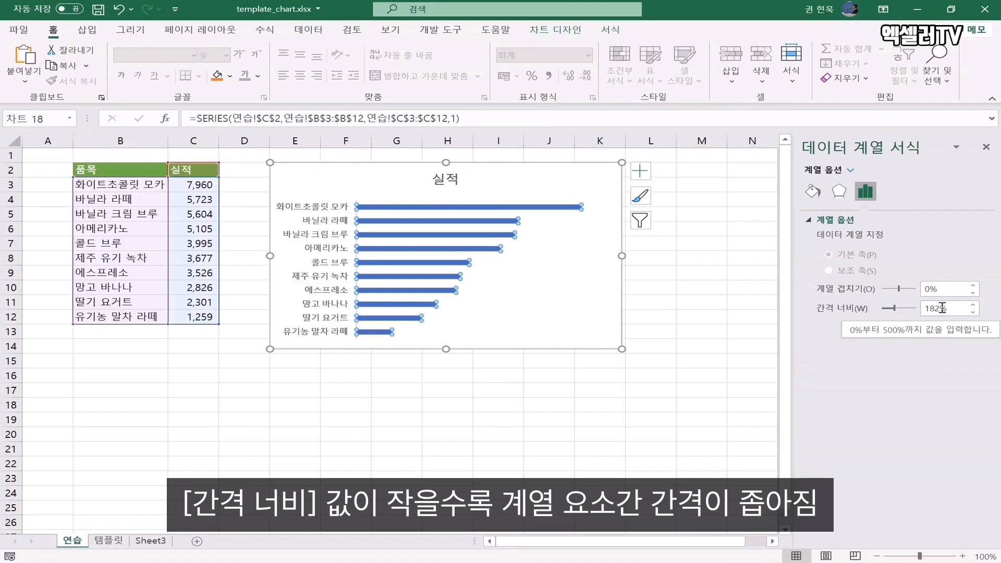
drag(943, 308, 921, 309)
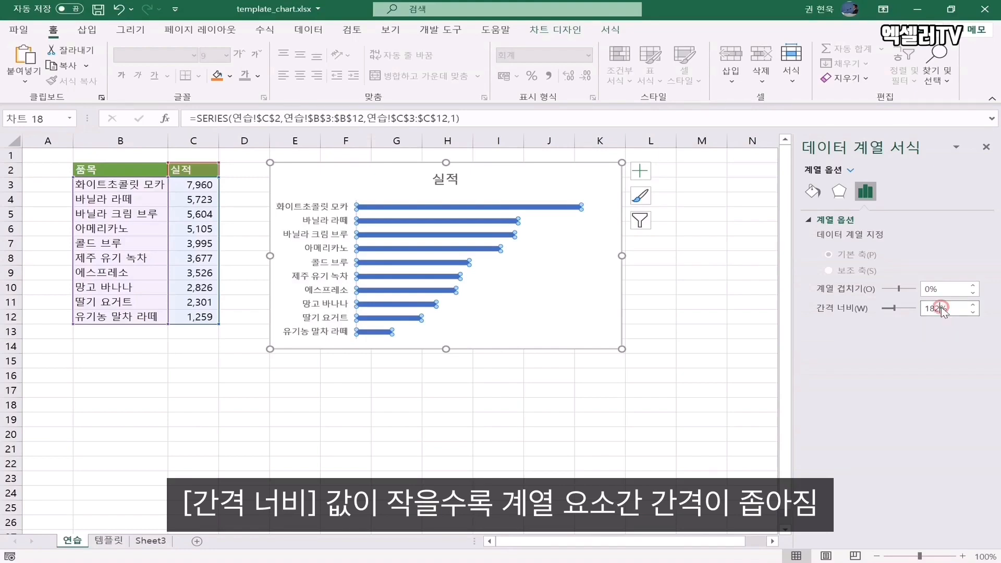
text(0)
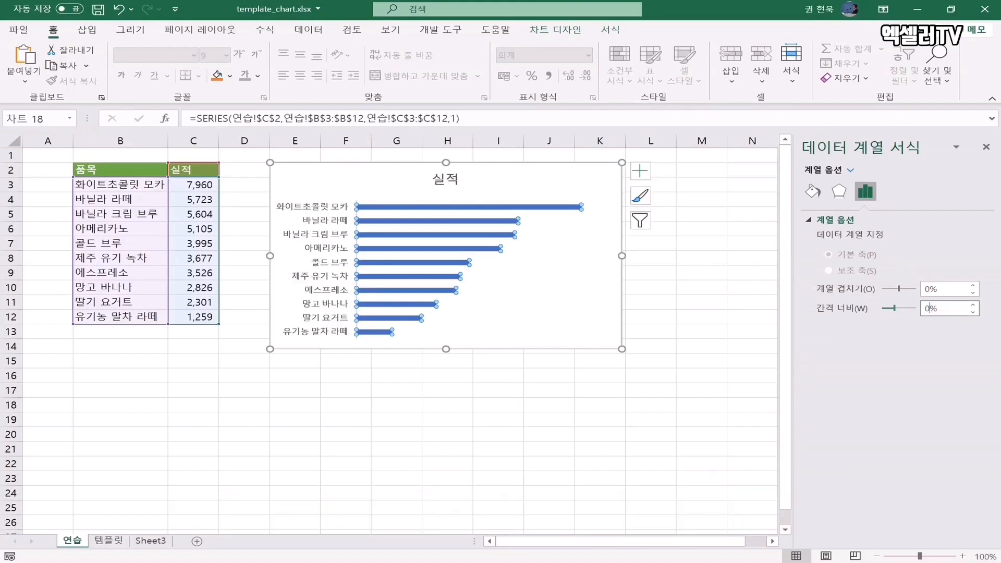
key(Return)
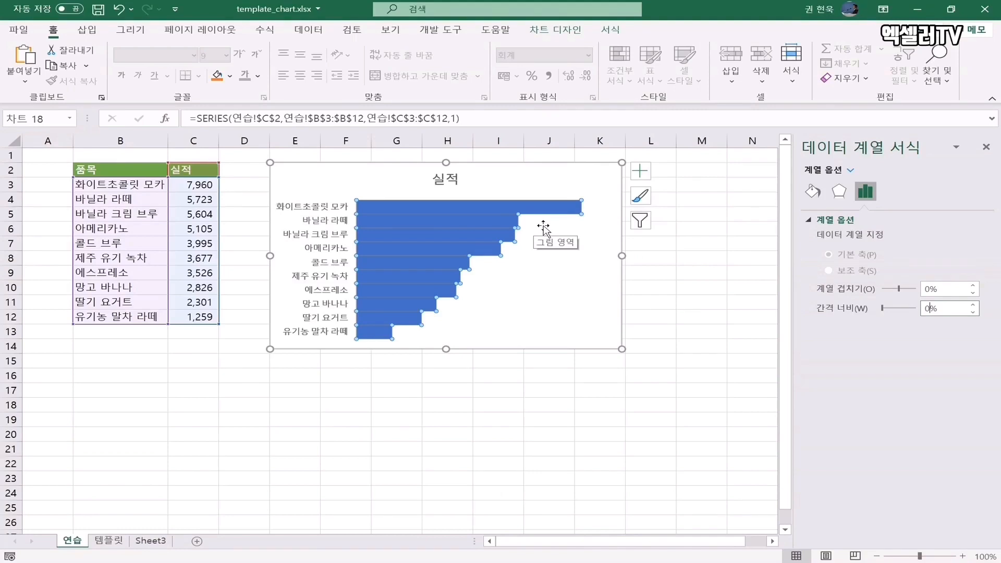
text(2)
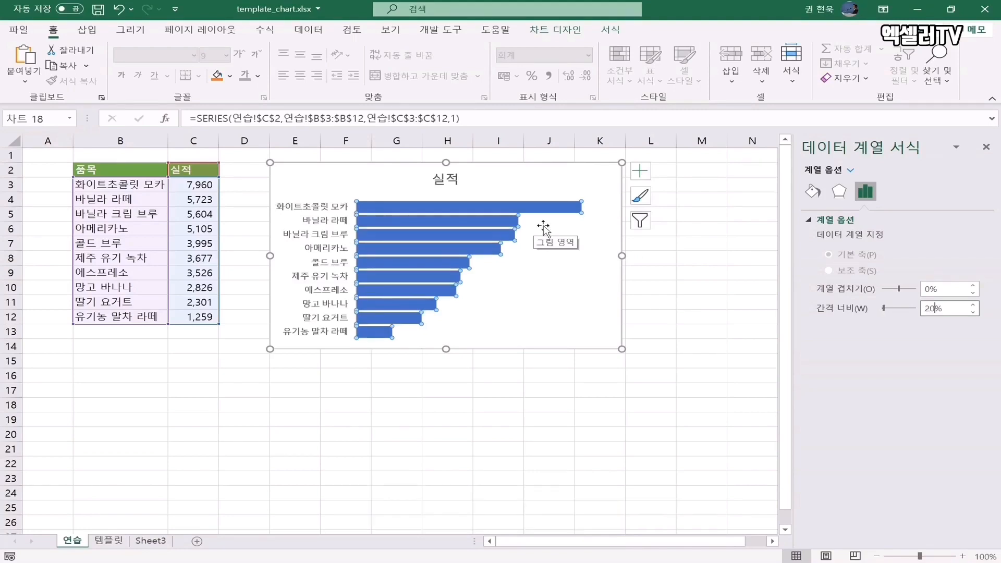
click(366, 379)
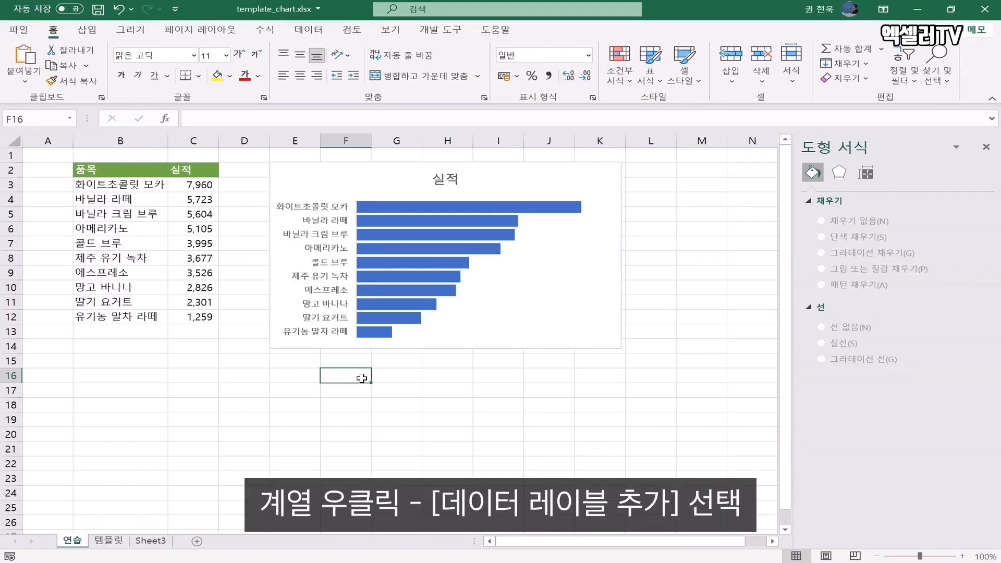
- Add data labels to the bars of the 실적 series in the chart
right_click(547, 210)
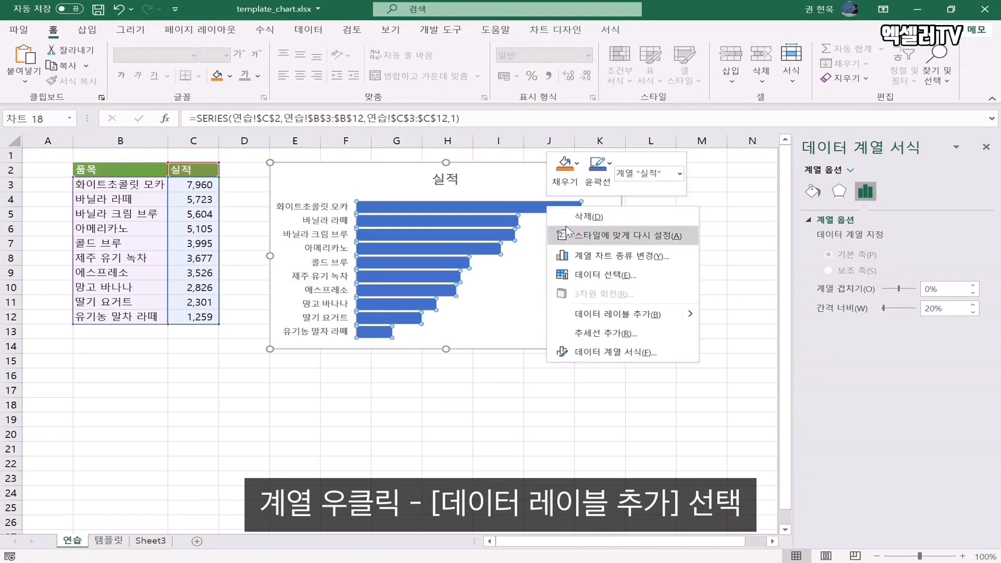
click(624, 315)
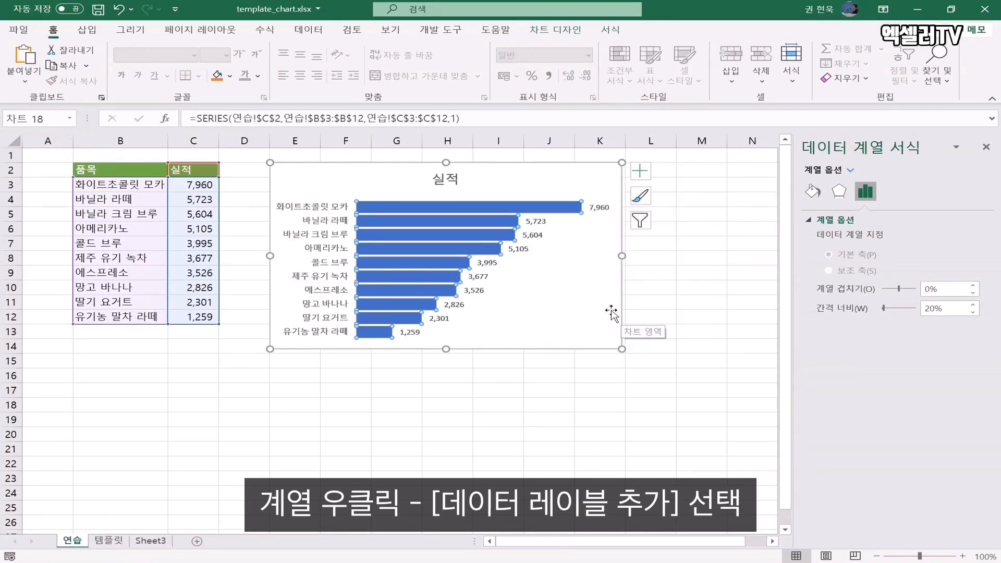
click(583, 286)
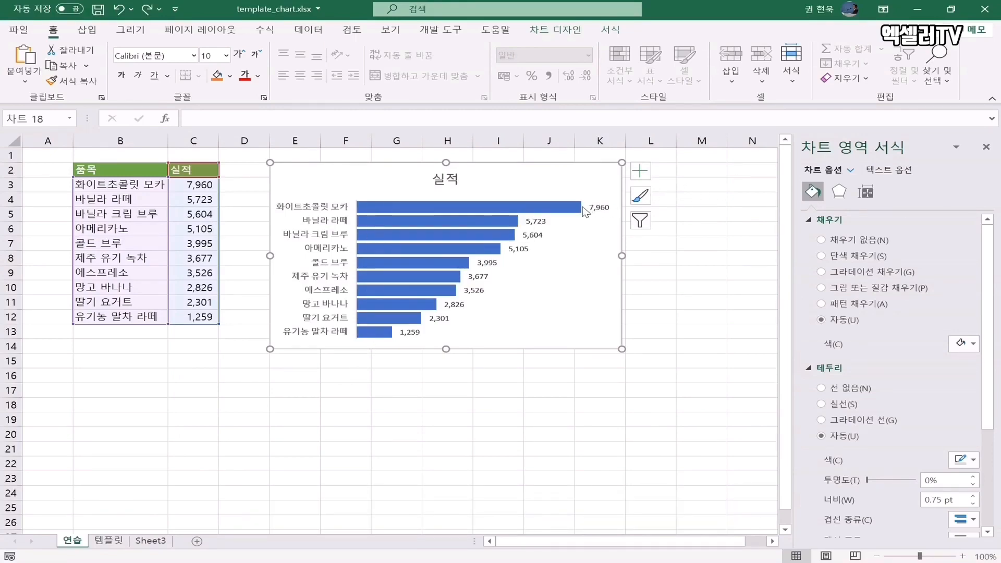
- Fill the 실적 bar series with the green theme colour that matches the table header
right_click(547, 211)
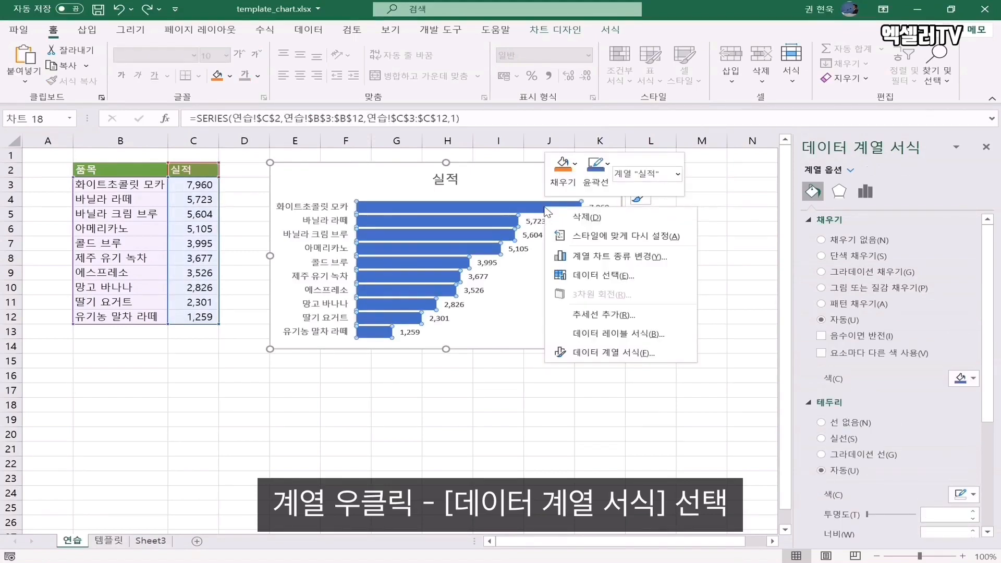
click(633, 349)
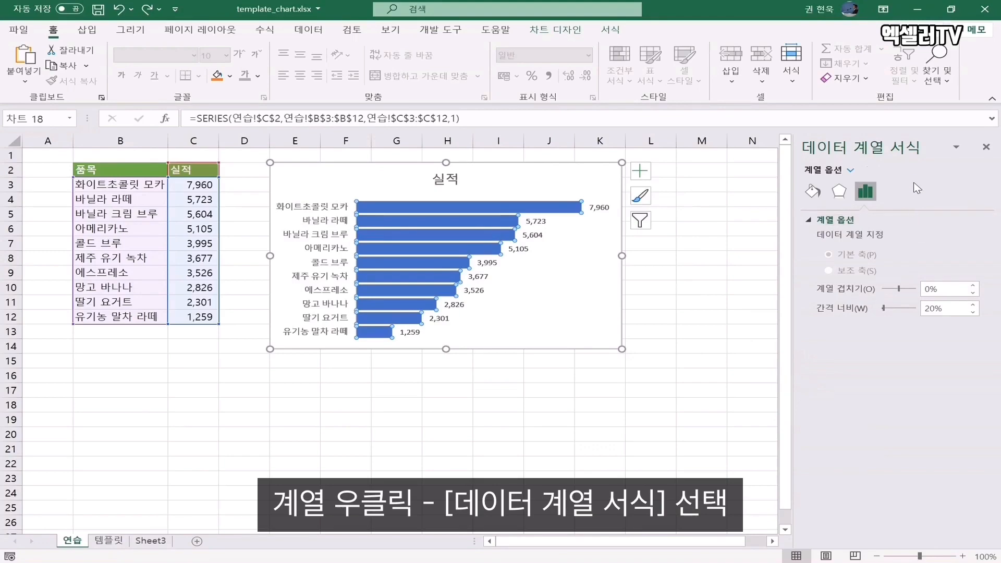
click(812, 195)
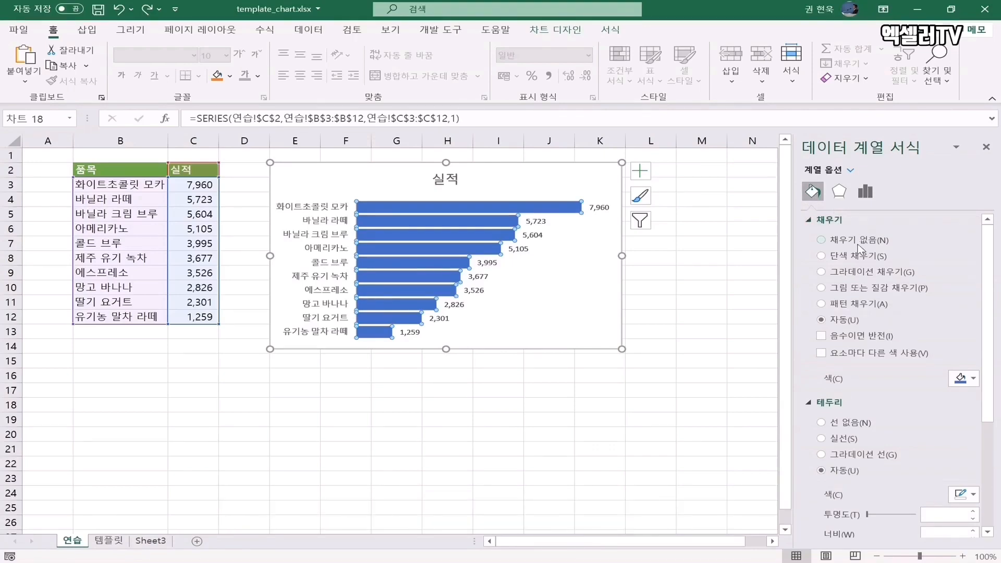
click(973, 381)
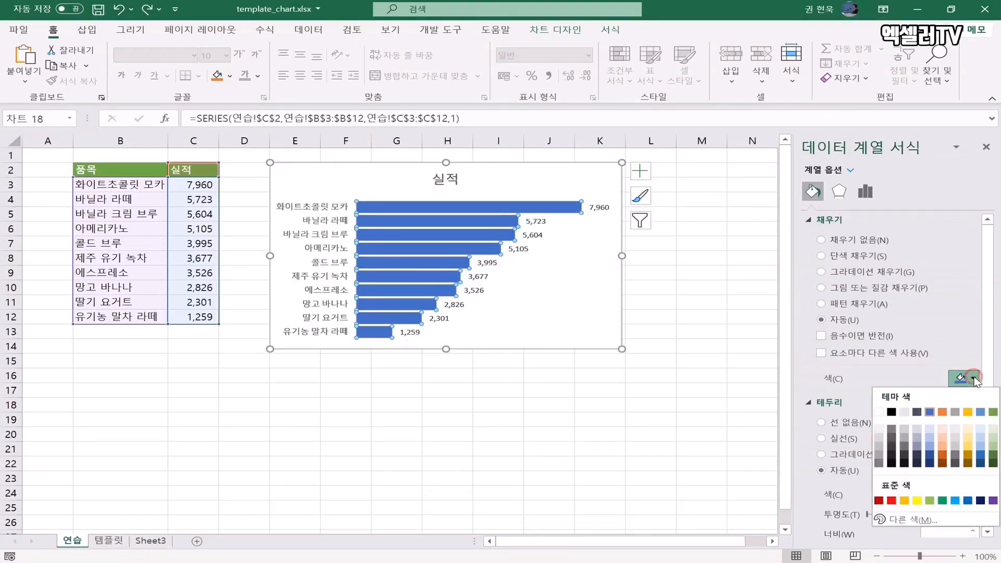
click(993, 413)
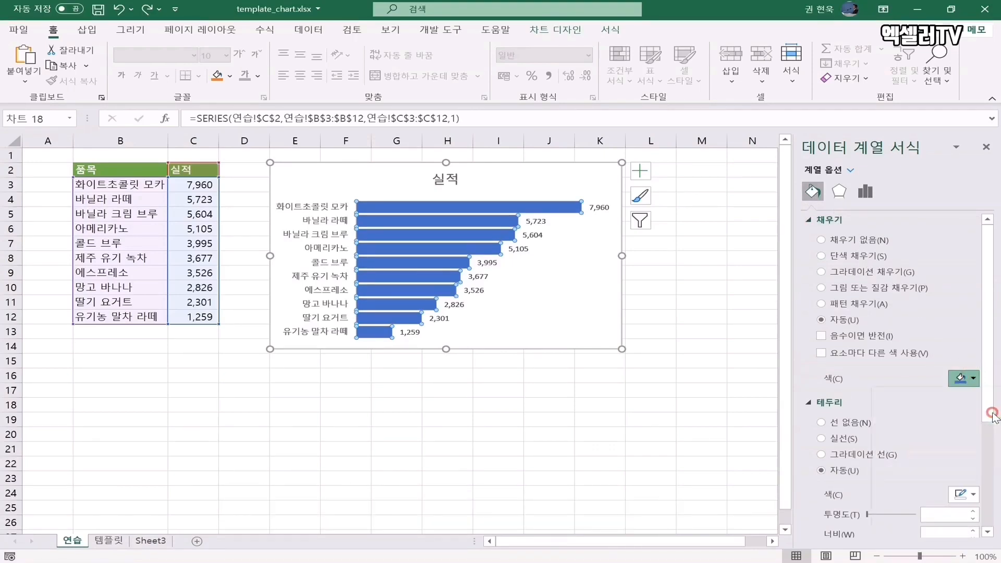
click(304, 377)
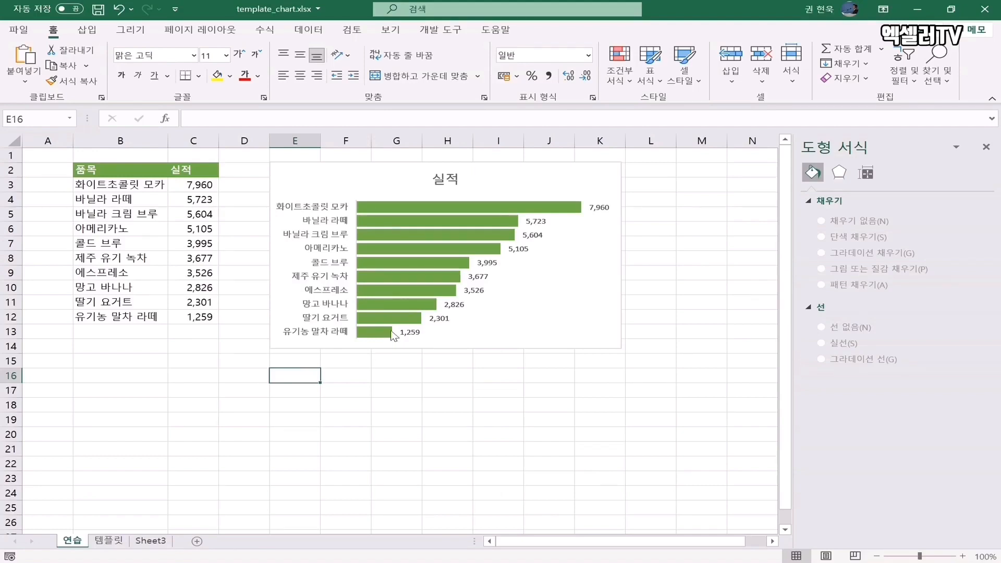
- Save the formatted bar chart as a chart template named 가로 막대형 차트_녹색 in the Charts templates folder
right_click(287, 170)
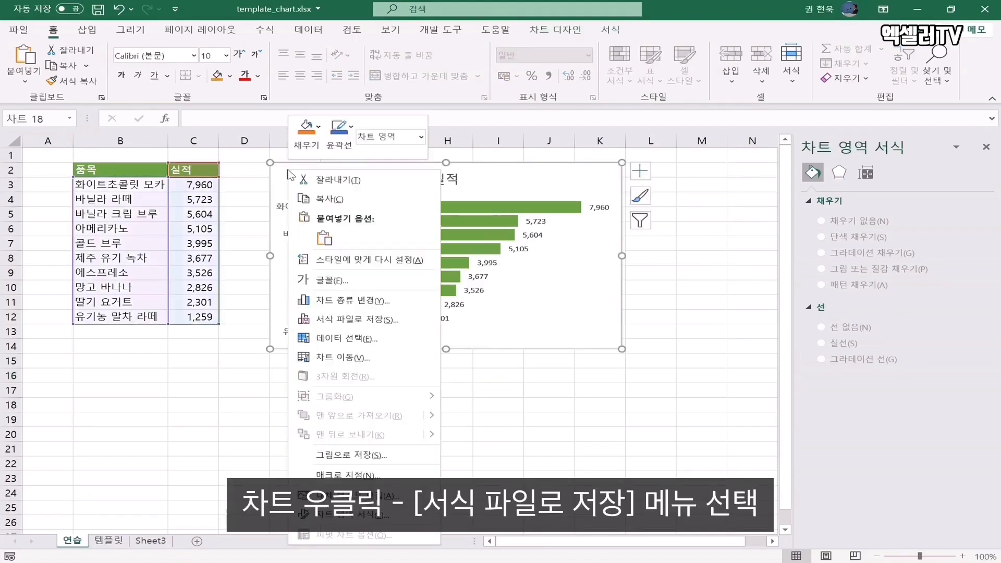
click(408, 321)
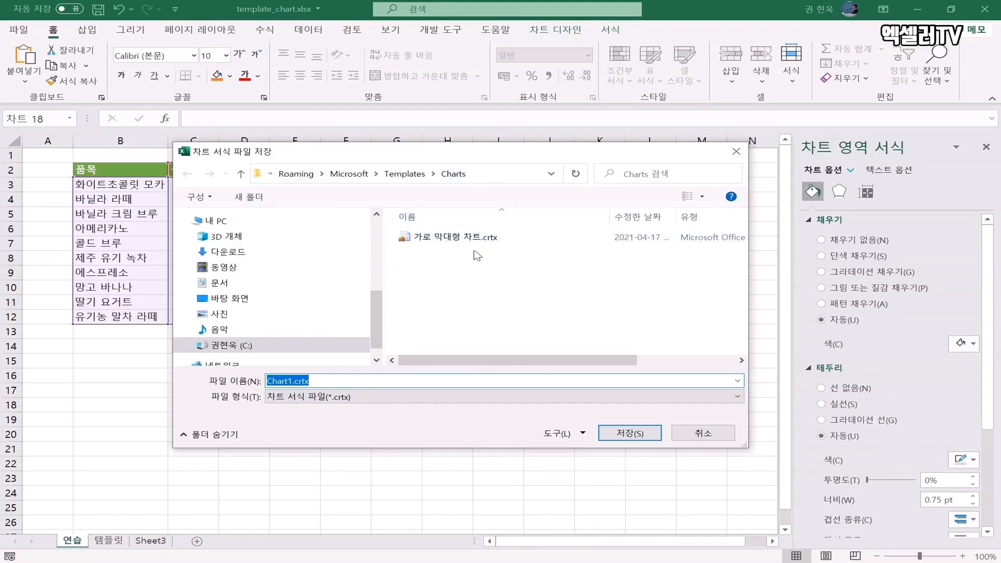
key(BackSpace)
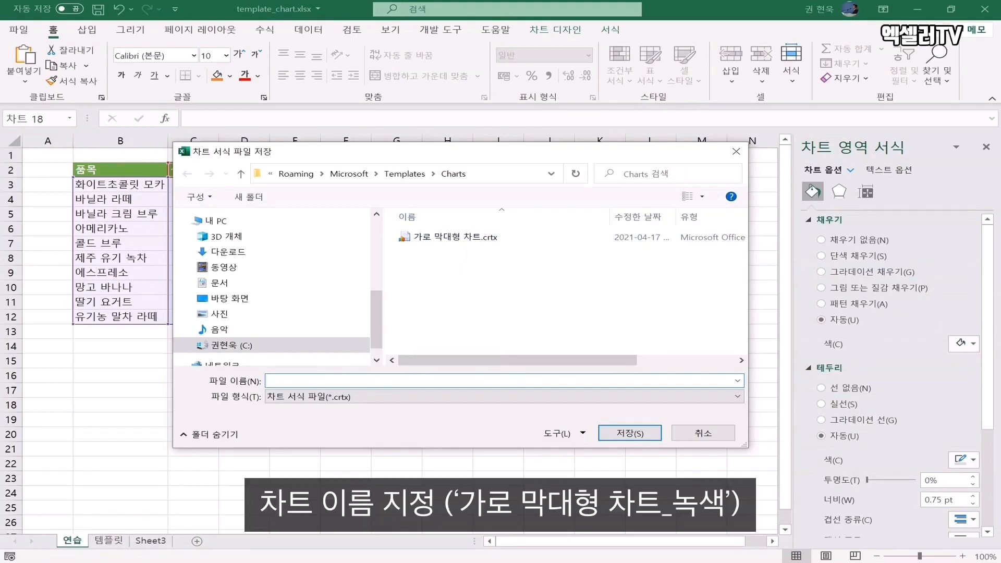
text(가)
text(로 마)
text(차트_)
text(녹색)
click(375, 381)
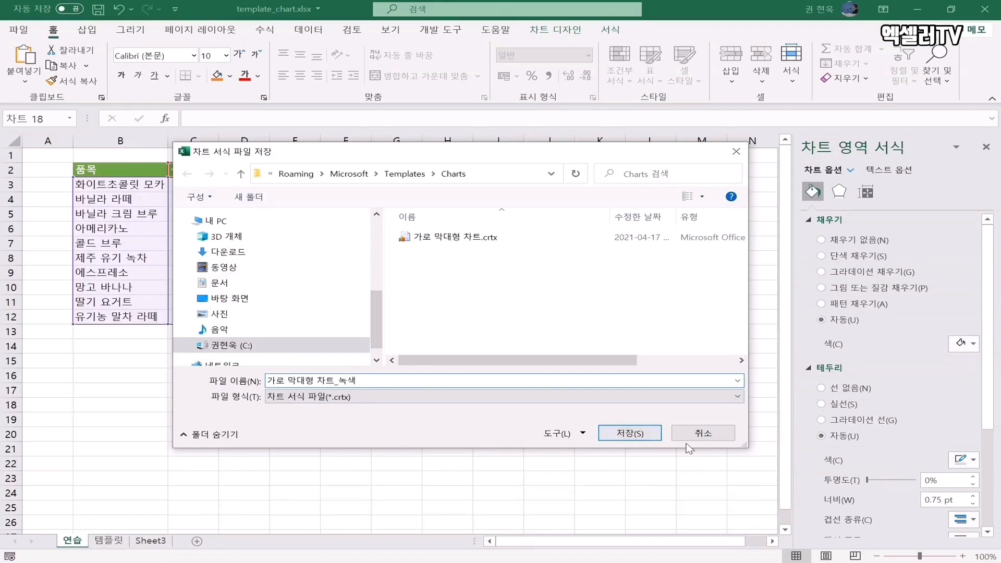
click(641, 435)
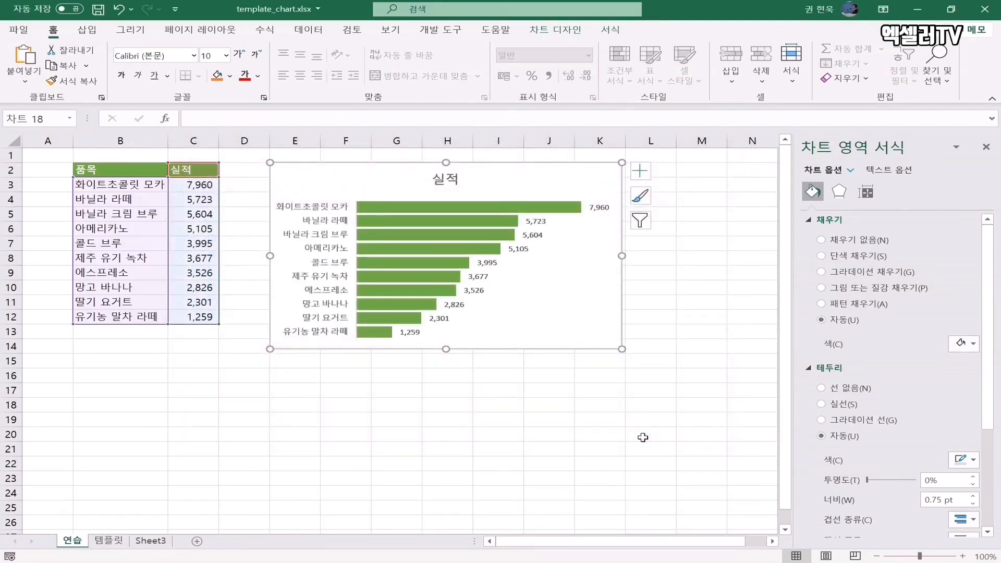
- Insert a 2-D clustered column chart from the same table and place it directly below the bar chart, starting at cell E15
click(189, 205)
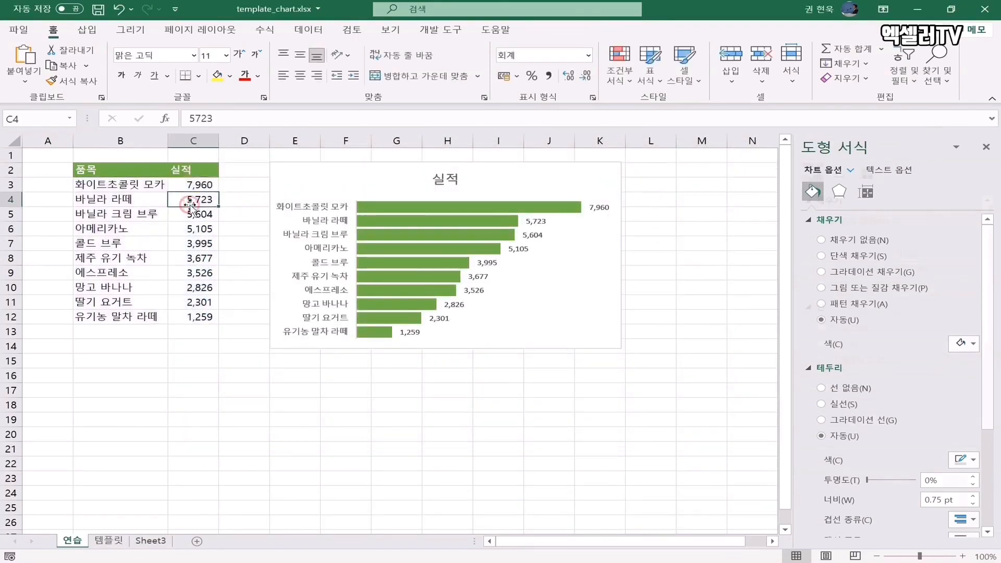
click(165, 211)
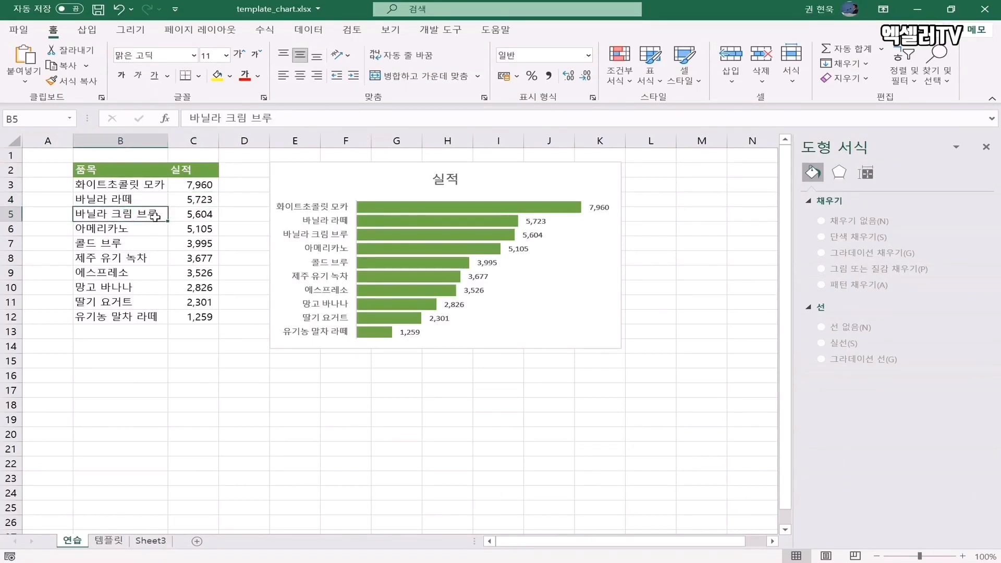
click(88, 29)
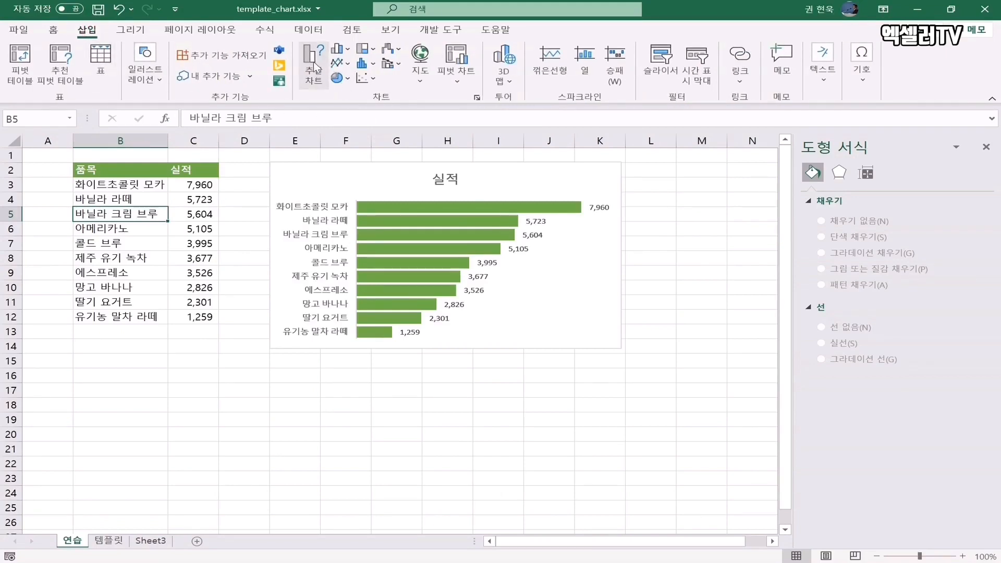
click(339, 49)
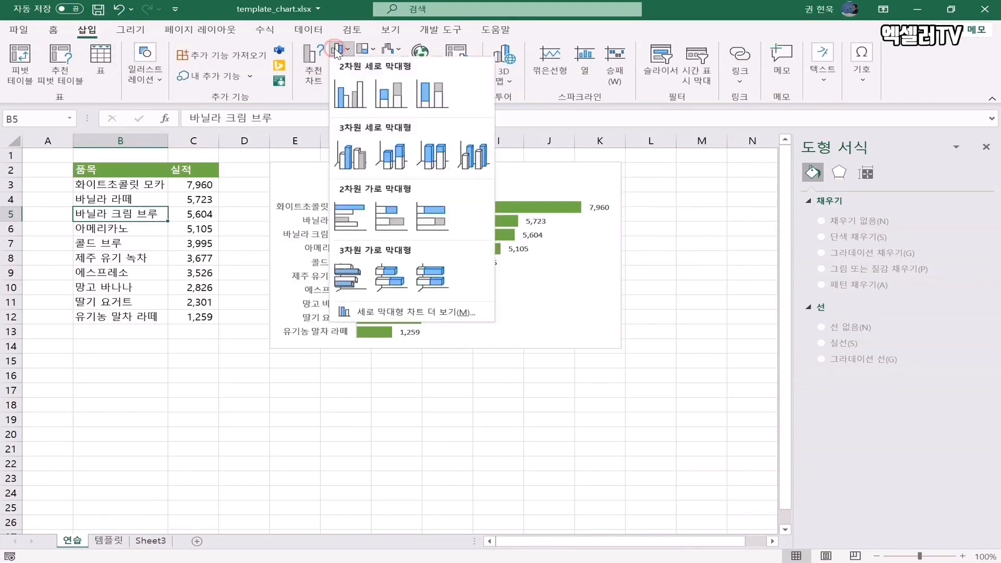
click(340, 97)
drag(487, 261, 537, 365)
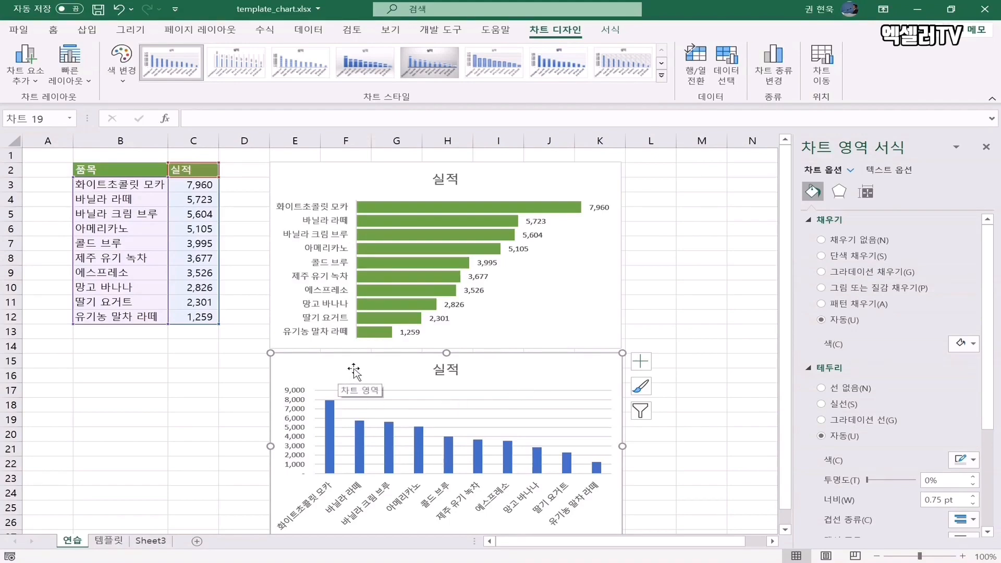
- Change the new column chart's type to the saved template 가로 막대형 차트_녹색
right_click(307, 371)
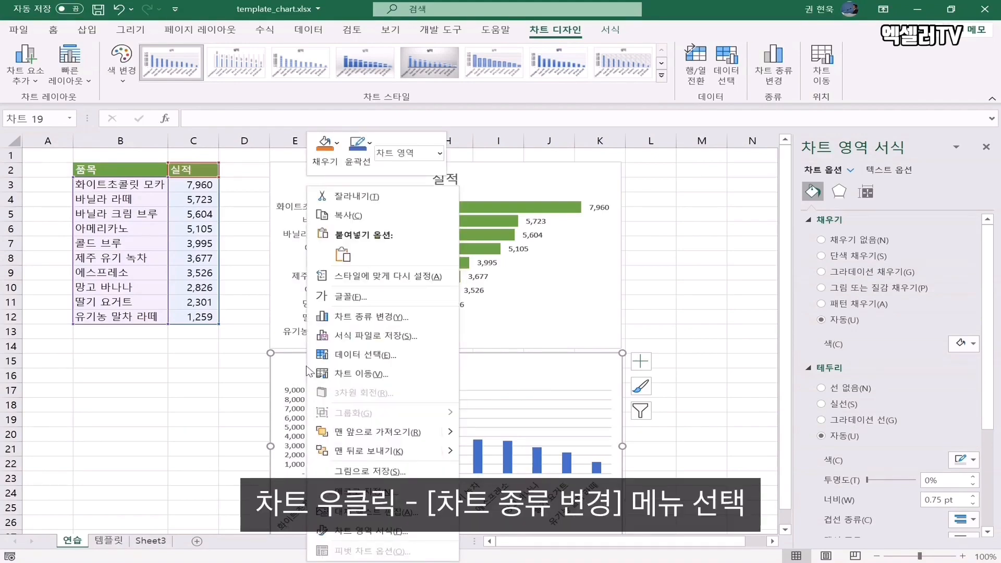
click(424, 316)
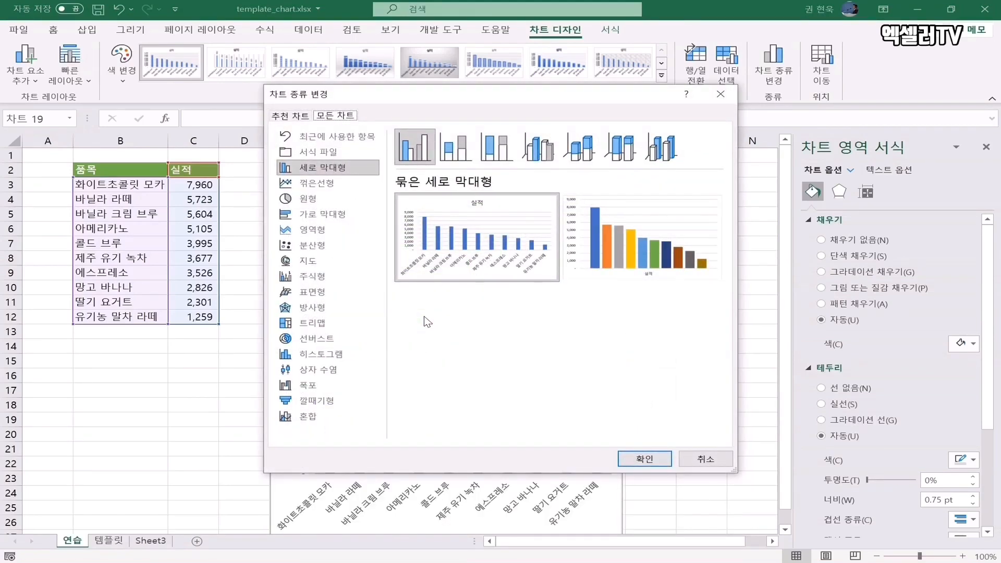
click(327, 155)
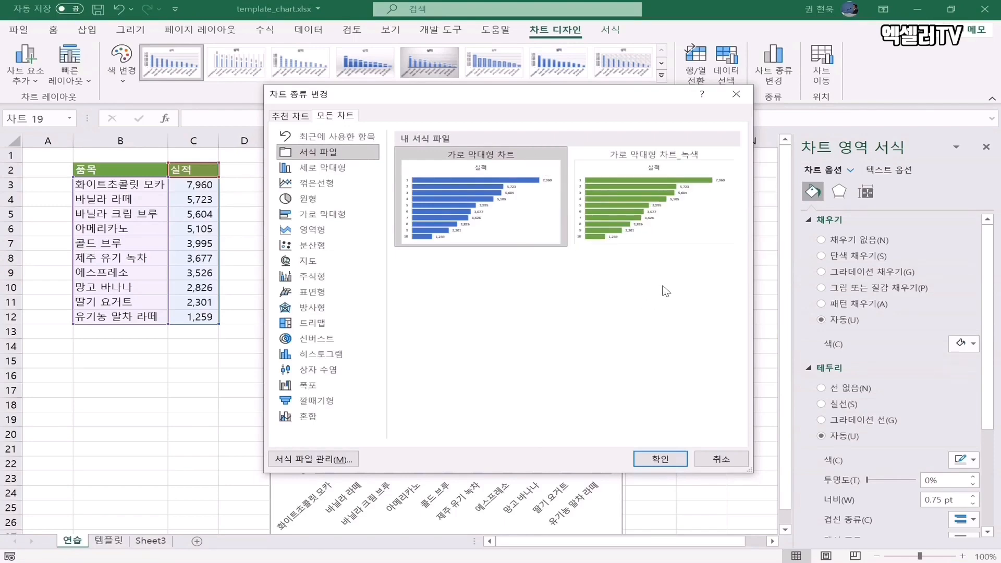
mouse_move(642, 214)
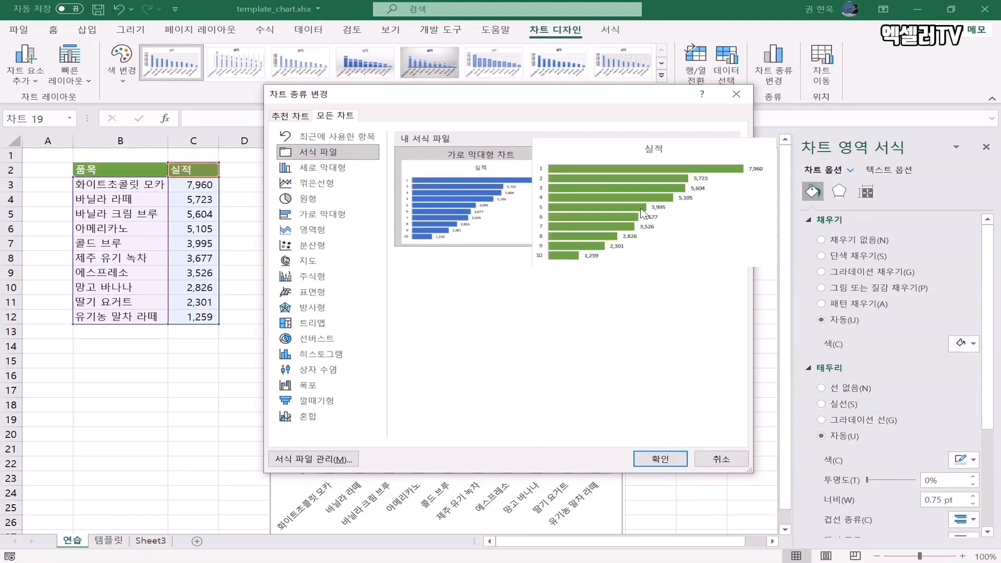
click(597, 194)
click(672, 457)
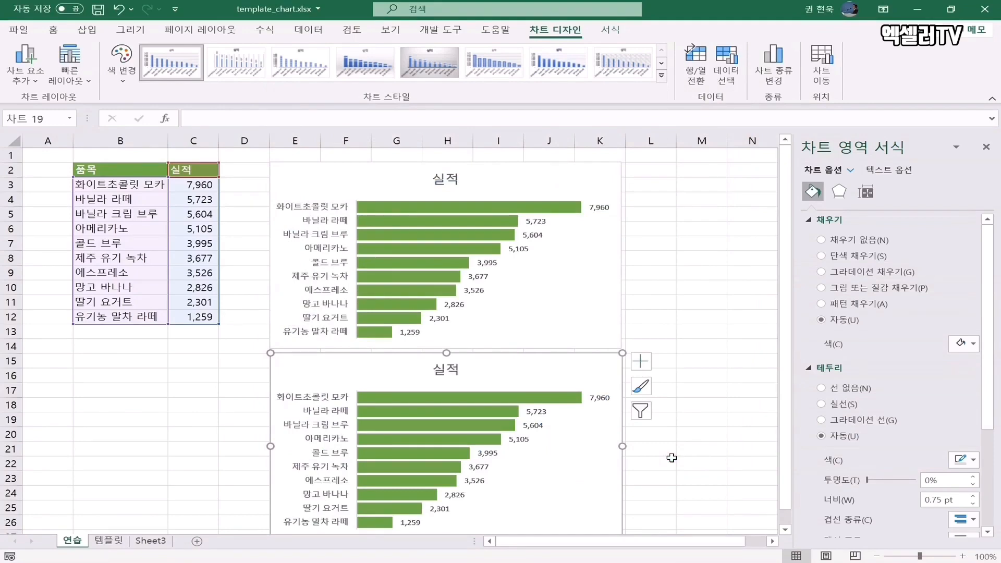
- Begin saving the lower chart as a template and display the full path of the default chart template folder
scroll(686, 430, down, 1)
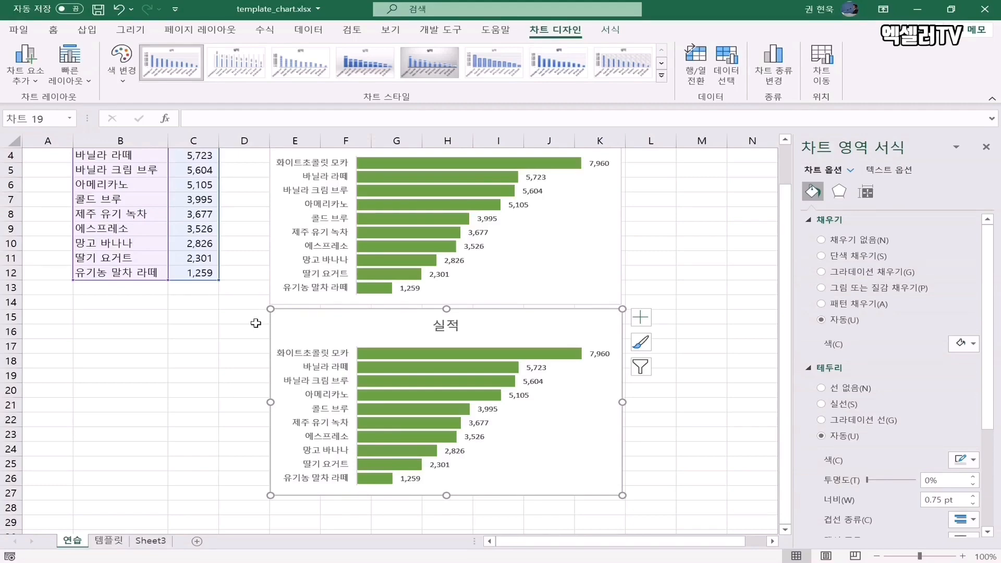
right_click(293, 327)
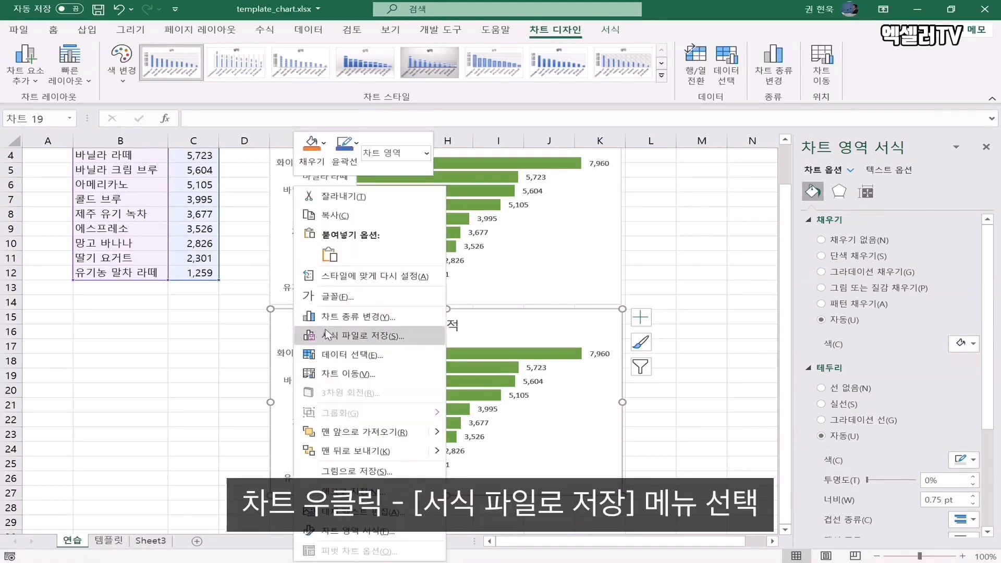
click(414, 336)
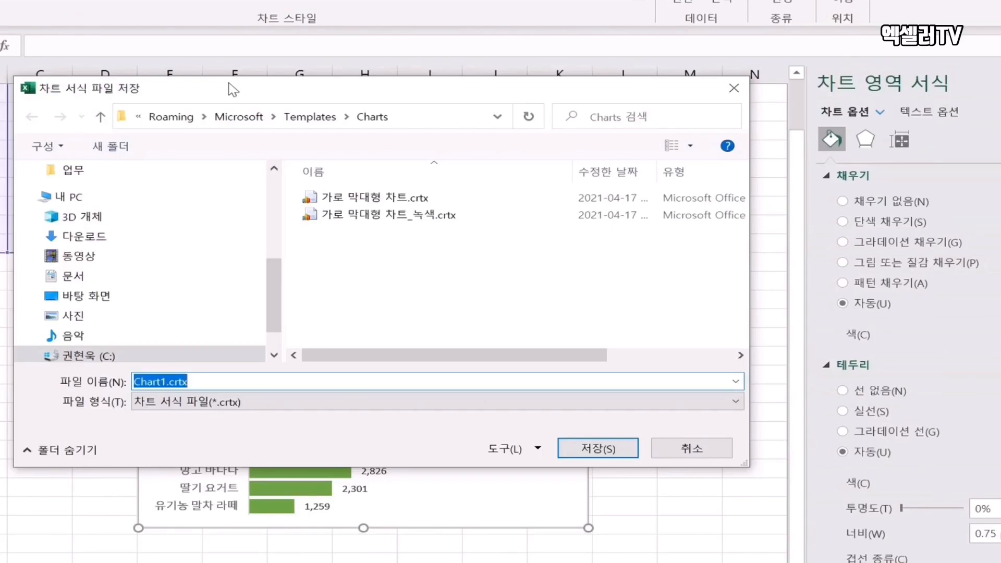
click(425, 125)
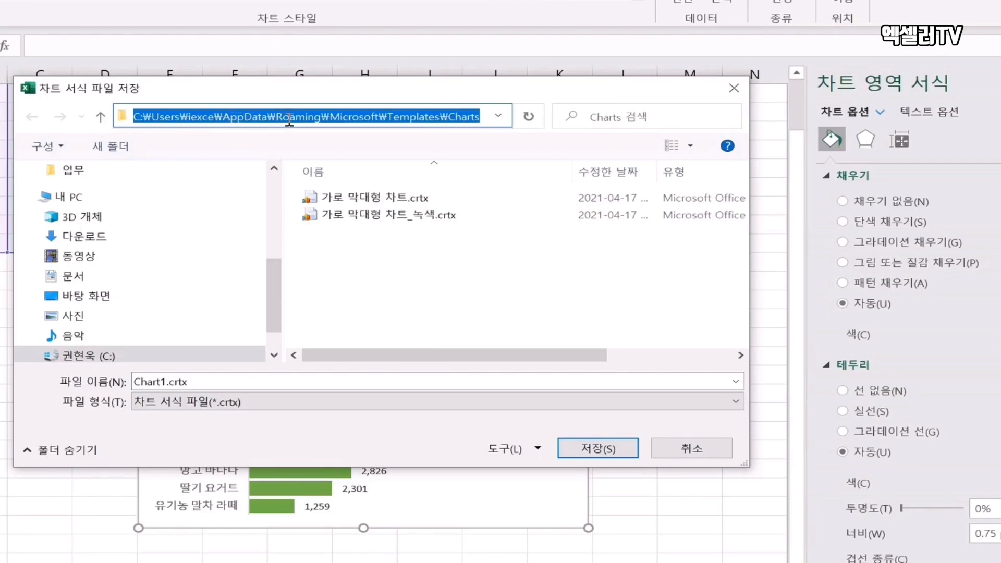
click(373, 121)
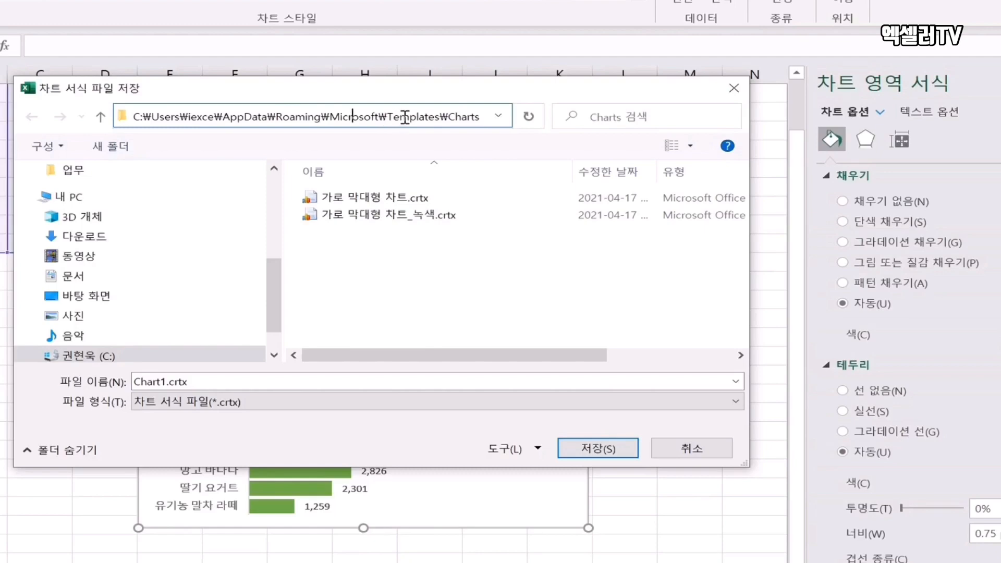
click(410, 117)
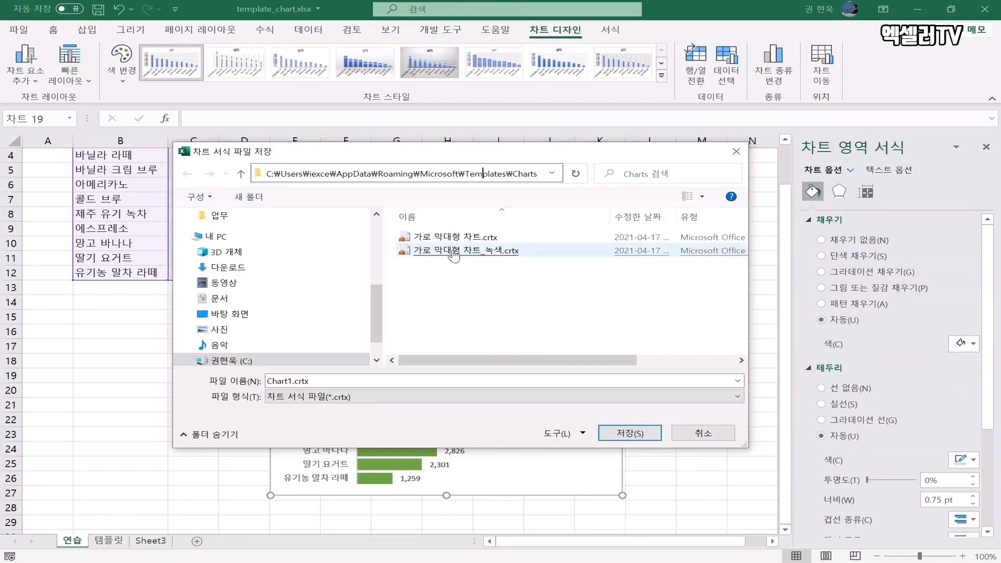
- Try to delete the template file 가로 막대형 차트_녹색.crtx from the Charts folder
click(454, 252)
right_click(453, 253)
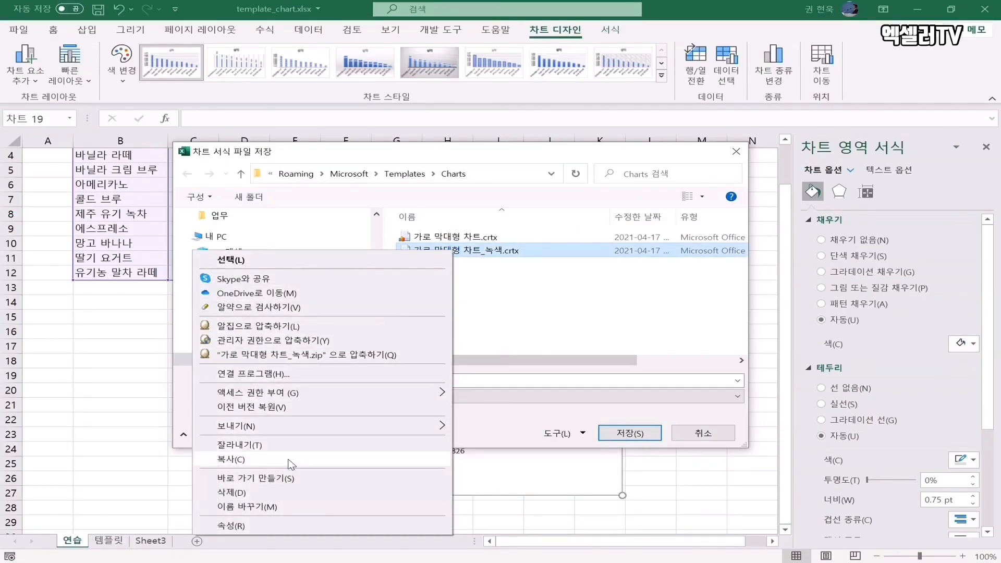
click(268, 494)
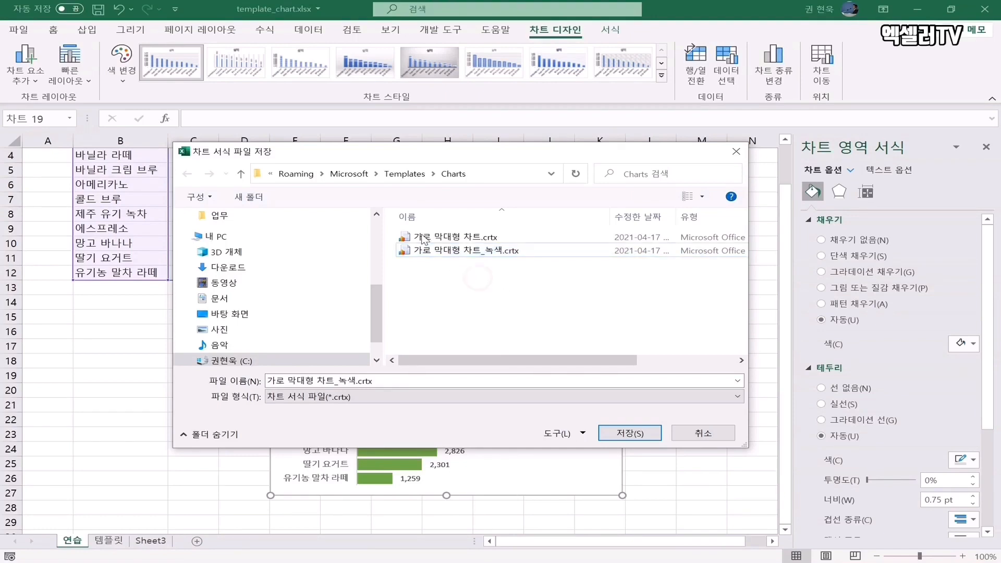
- Open the name of the template file 가로 막대형 차트_녹색.crtx for editing and leave the rename without entering a new name
click(493, 241)
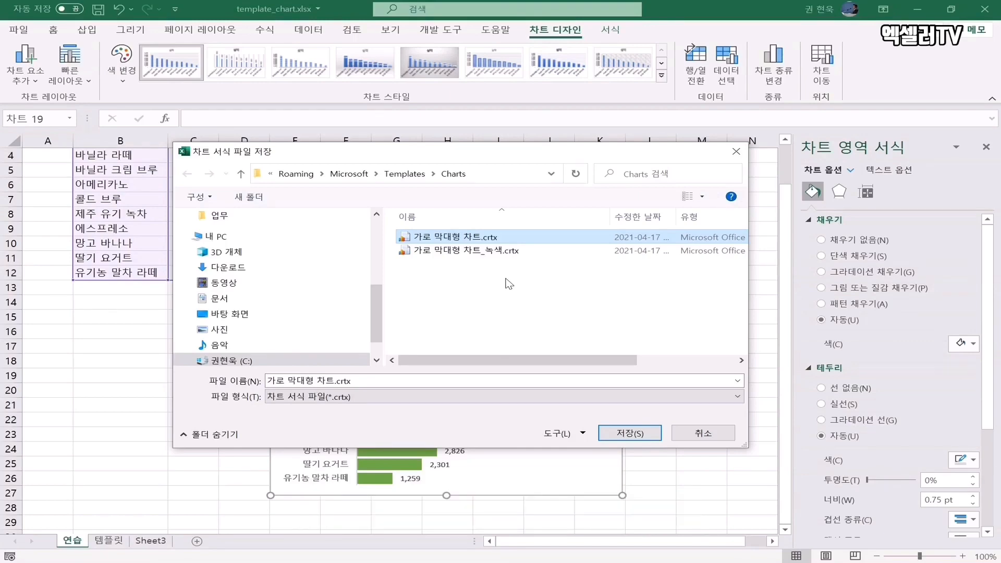
click(471, 250)
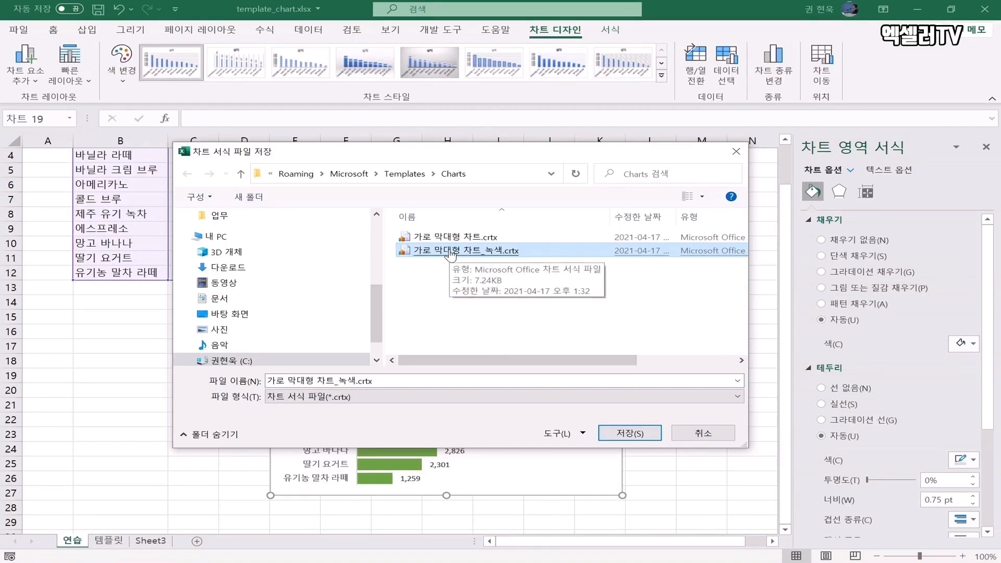
right_click(449, 251)
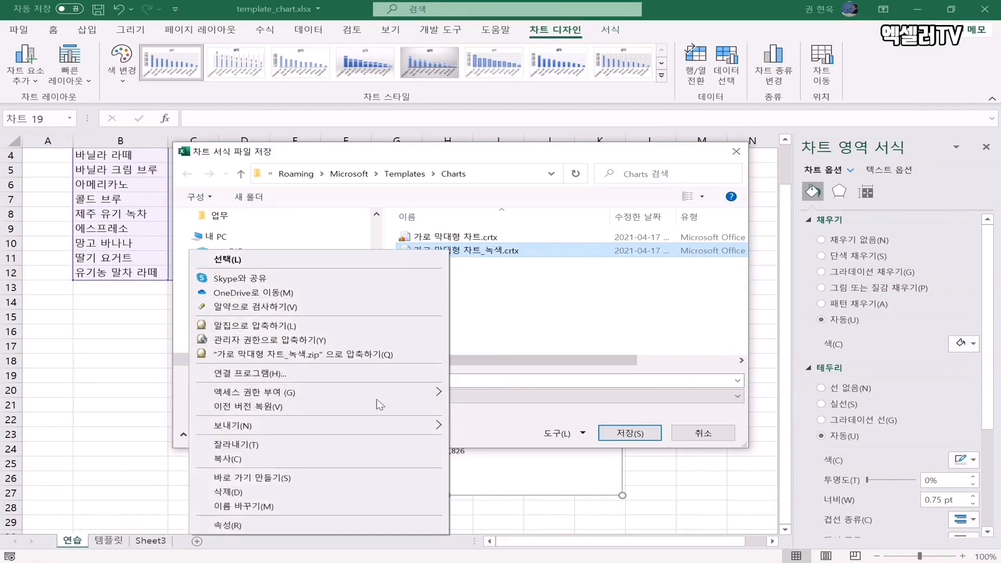
click(324, 504)
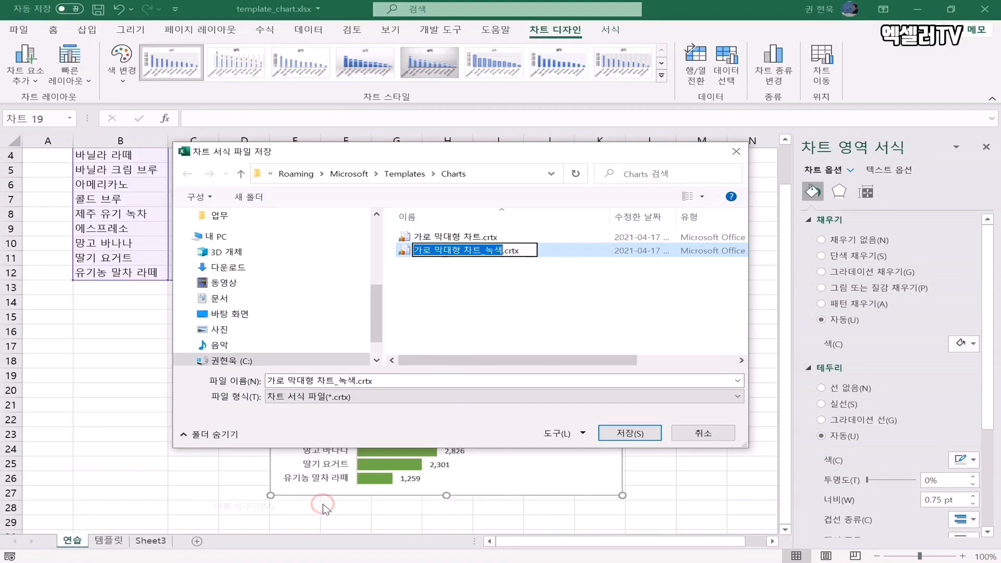
click(499, 301)
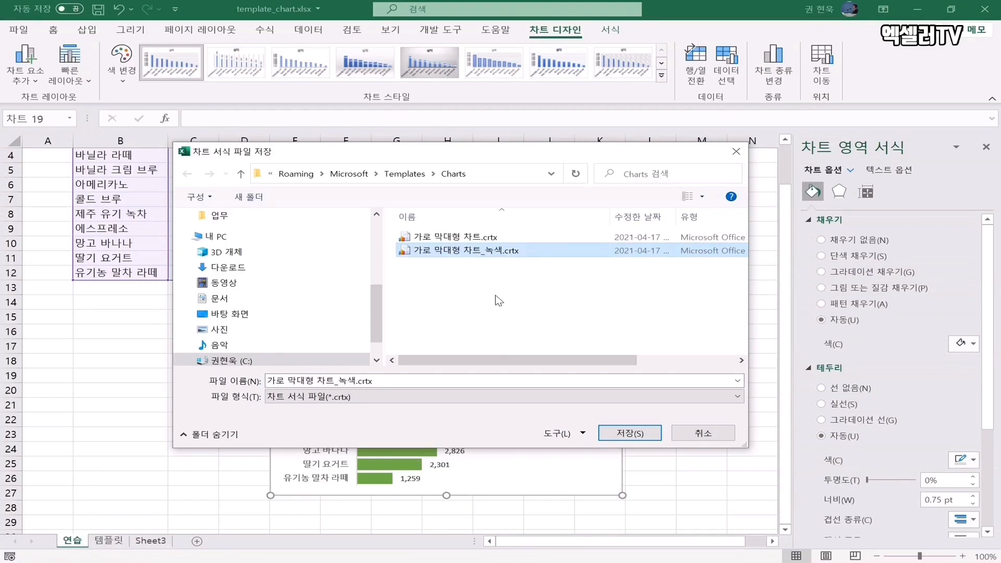